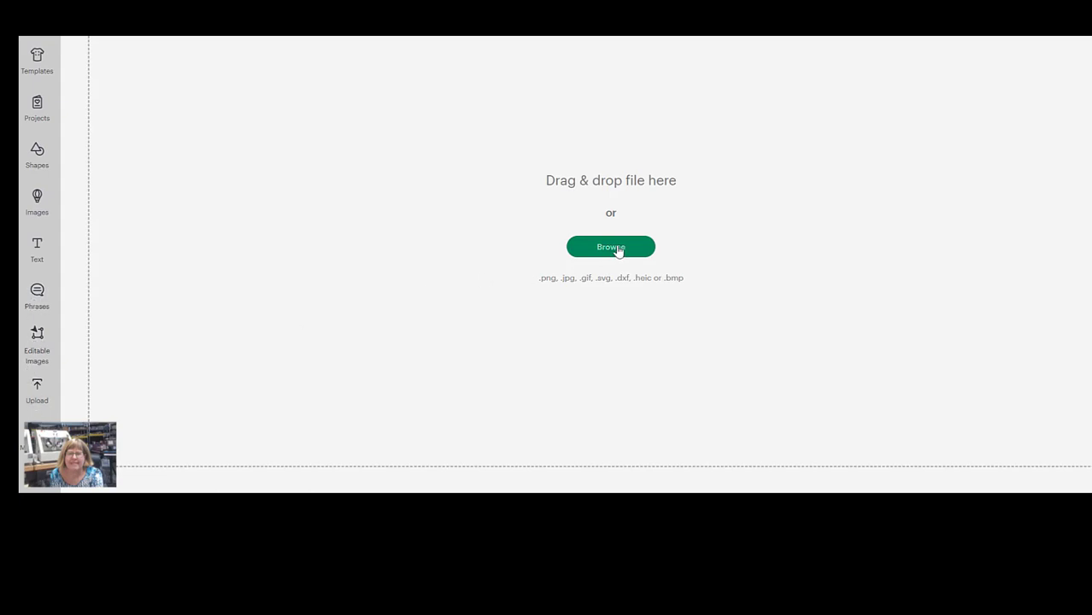
# Upload the 'mocha thin svg for cricut' file from the Desktop as a new image.
pyautogui.click(618, 248)
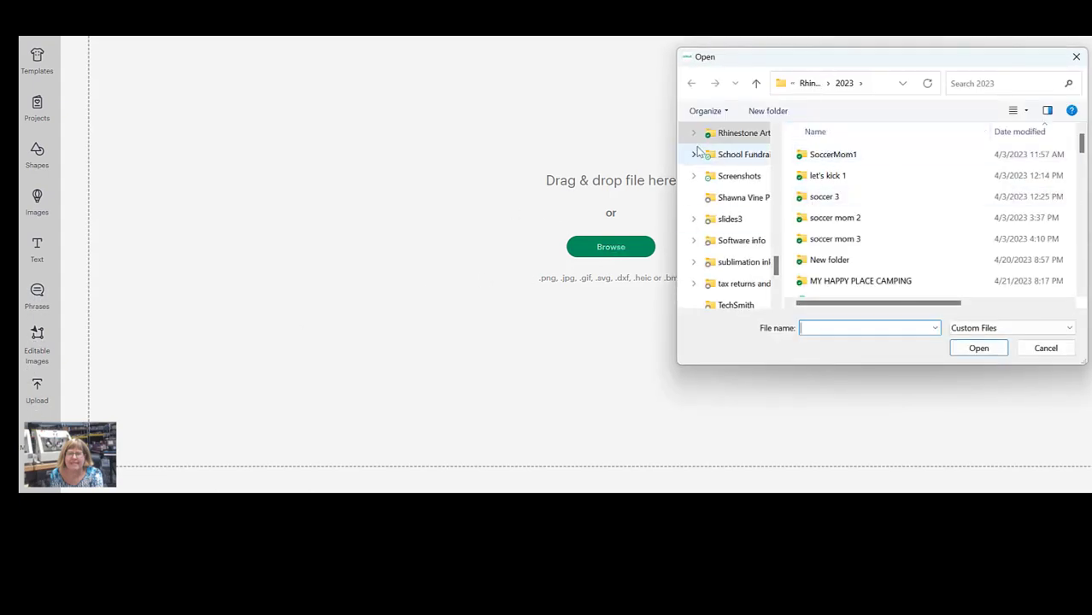
pyautogui.moveTo(775, 266); pyautogui.dragTo(774, 137)
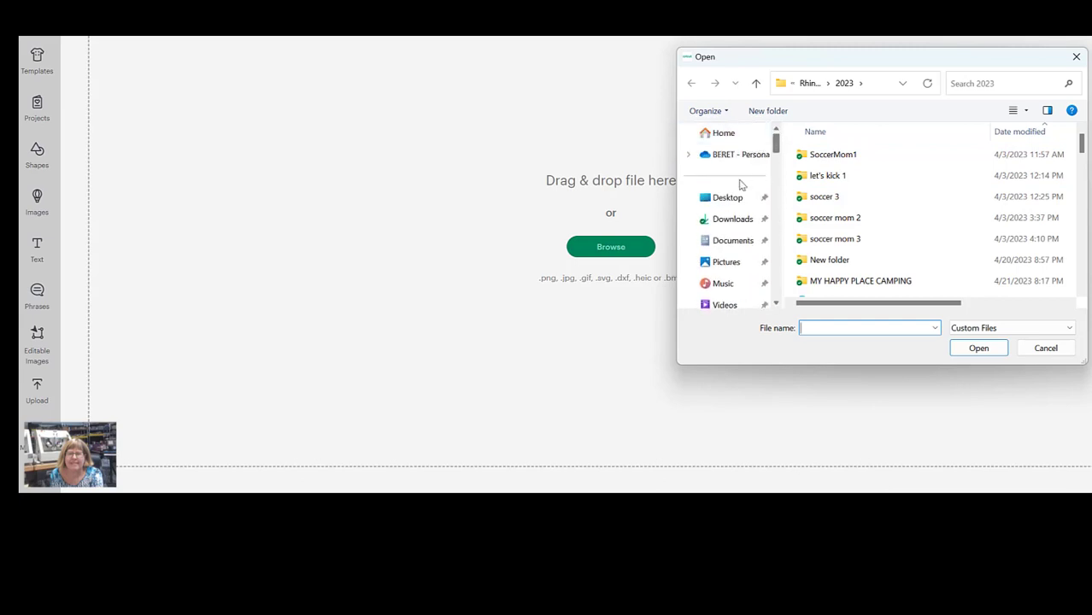
pyautogui.click(727, 197)
pyautogui.click(850, 156)
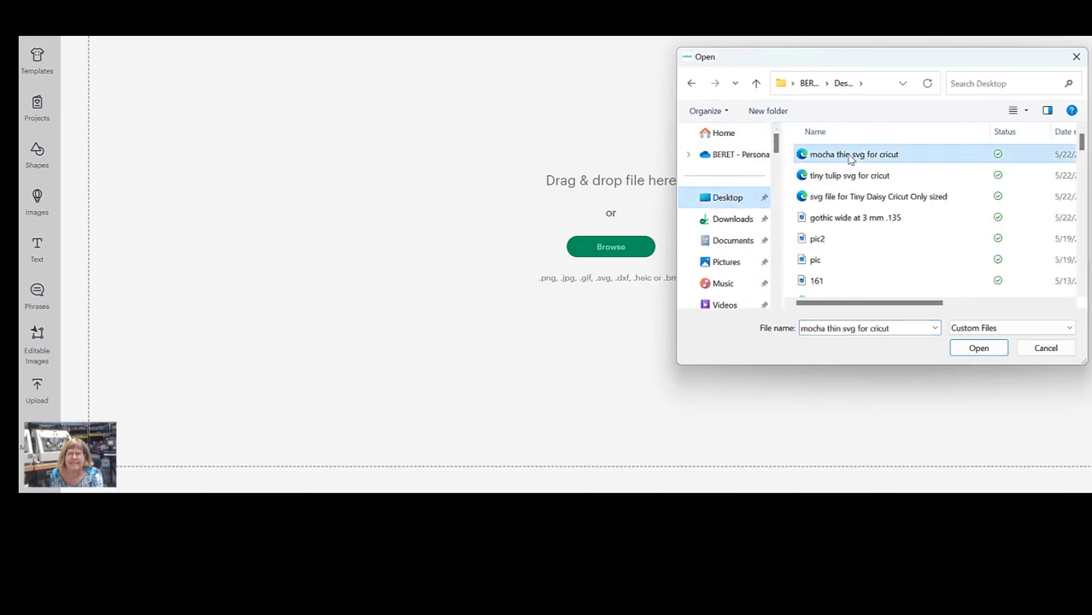
pyautogui.click(977, 348)
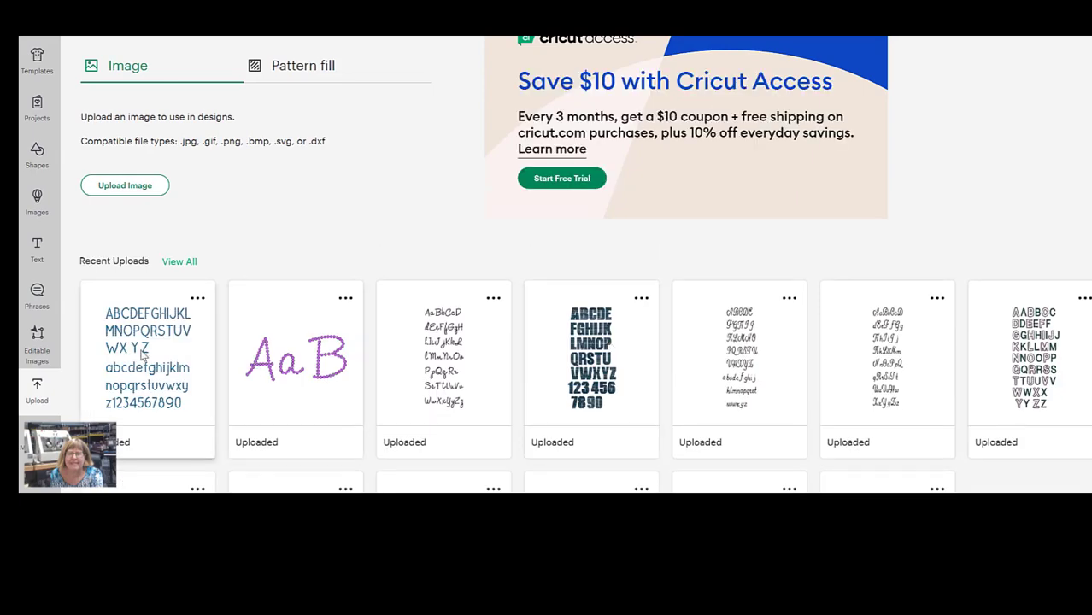
# Place the uploaded Mocha Thin alphabet on the canvas, zoom out, and shift it right.
pyautogui.click(143, 356)
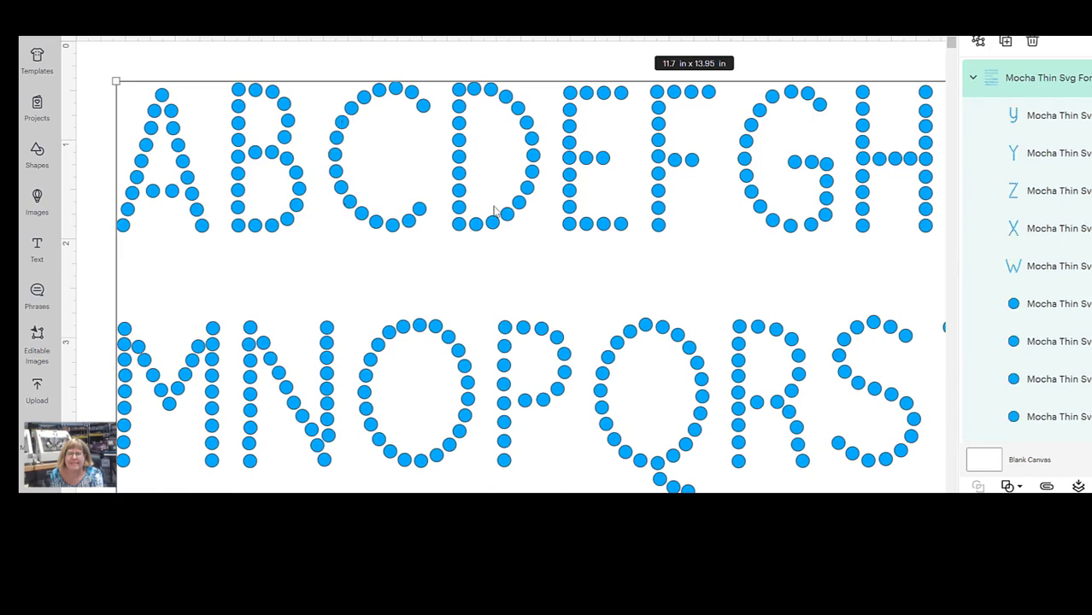
pyautogui.scroll(-2, 498, 213)
pyautogui.scroll(-2, 560, 231)
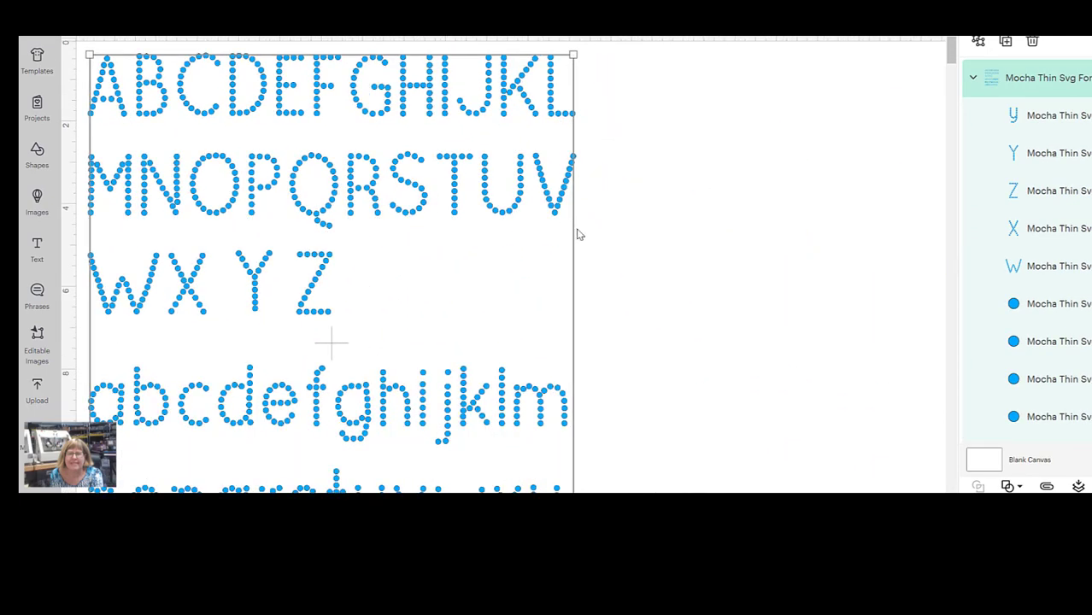
pyautogui.scroll(-2, 578, 235)
pyautogui.moveTo(377, 166); pyautogui.dragTo(570, 155)
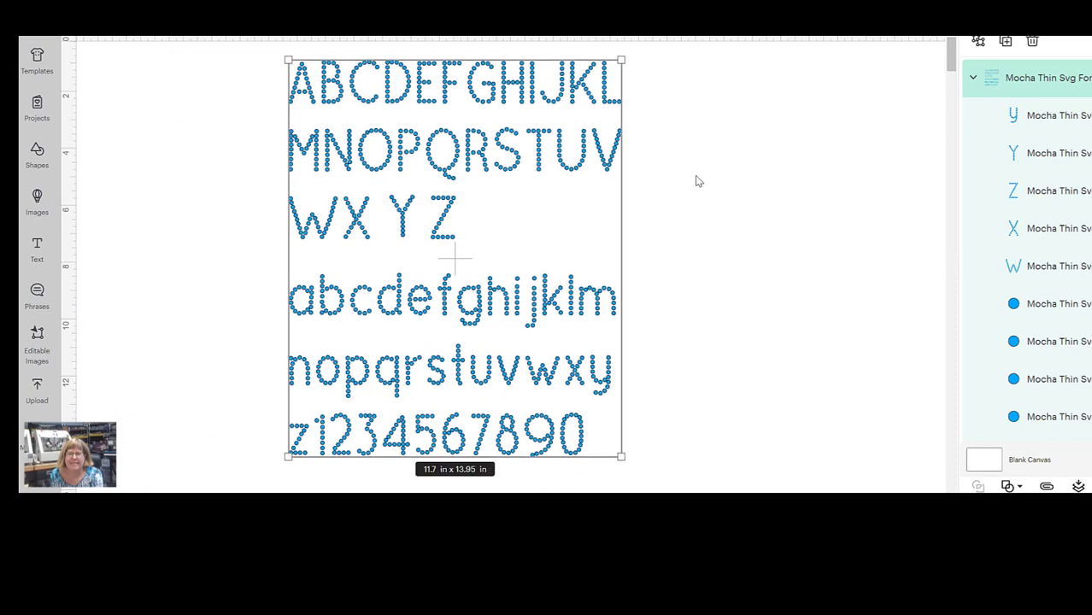
# Ungroup the alphabet and line up the letters R, E, N and I side by side.
pyautogui.rightClick(561, 152)
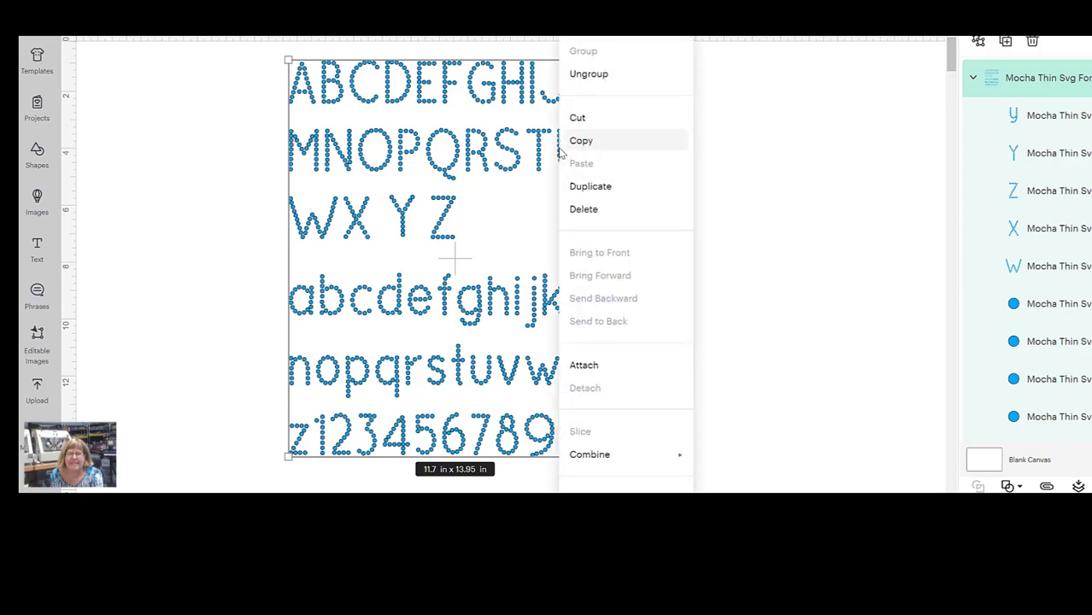
pyautogui.click(598, 76)
pyautogui.click(697, 100)
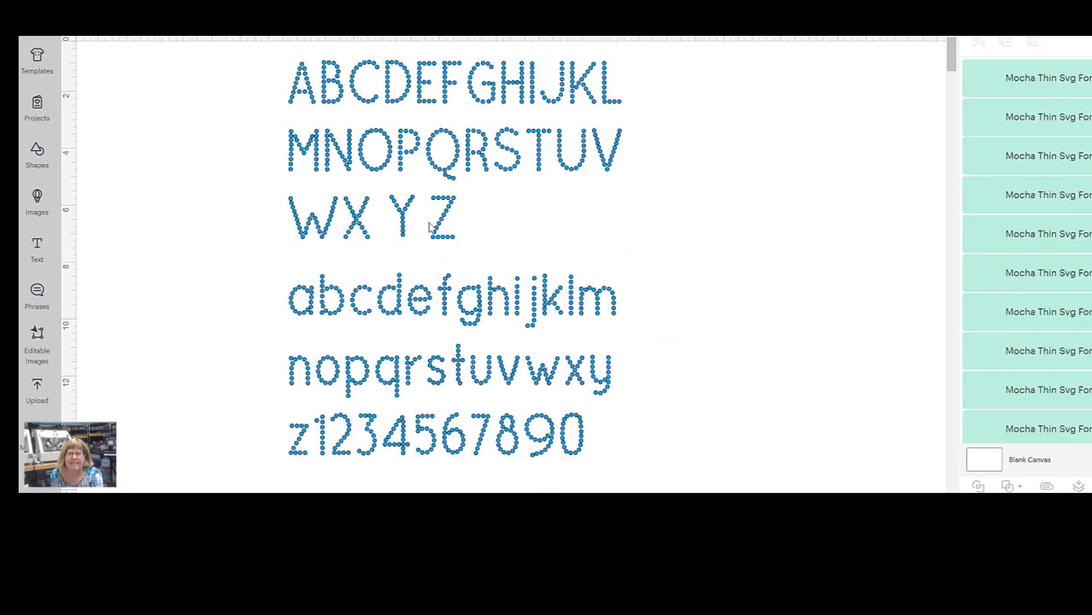
pyautogui.moveTo(472, 160); pyautogui.dragTo(736, 150)
pyautogui.moveTo(425, 92); pyautogui.dragTo(779, 151)
pyautogui.moveTo(337, 162); pyautogui.dragTo(829, 152)
pyautogui.moveTo(529, 96); pyautogui.dragTo(598, 103)
pyautogui.click(654, 68)
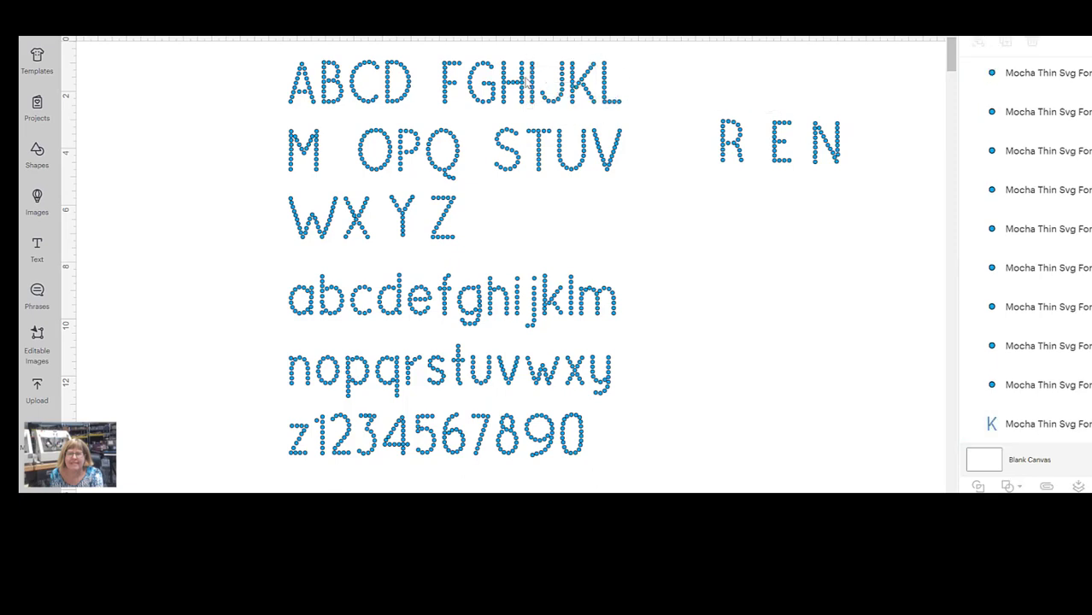
pyautogui.moveTo(533, 81); pyautogui.dragTo(864, 141)
# Duplicate the E and place the copy after the I.
pyautogui.click(777, 141)
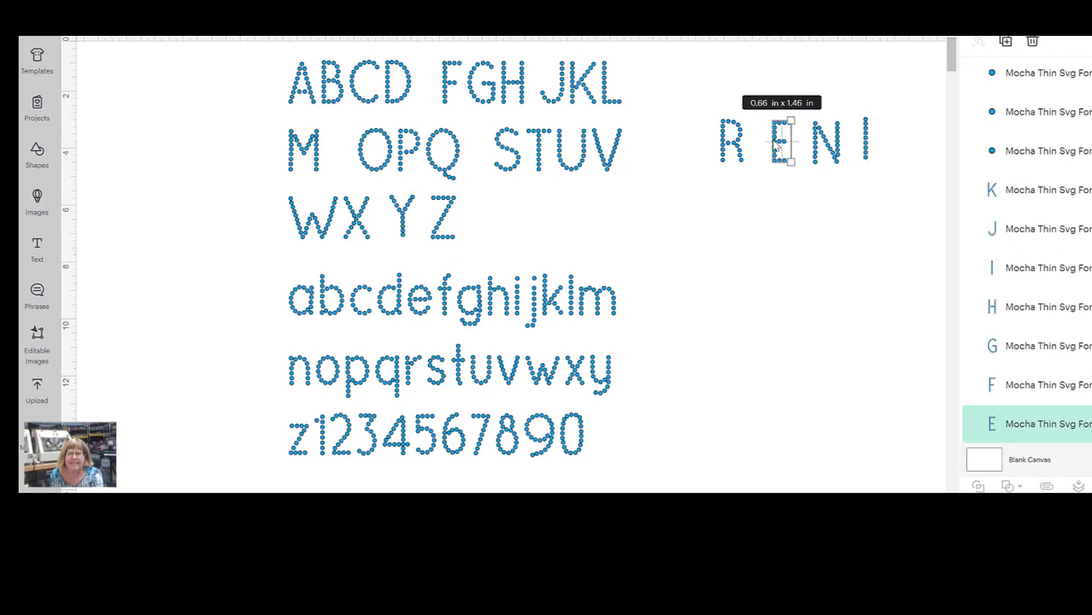
pyautogui.rightClick(776, 145)
pyautogui.click(785, 185)
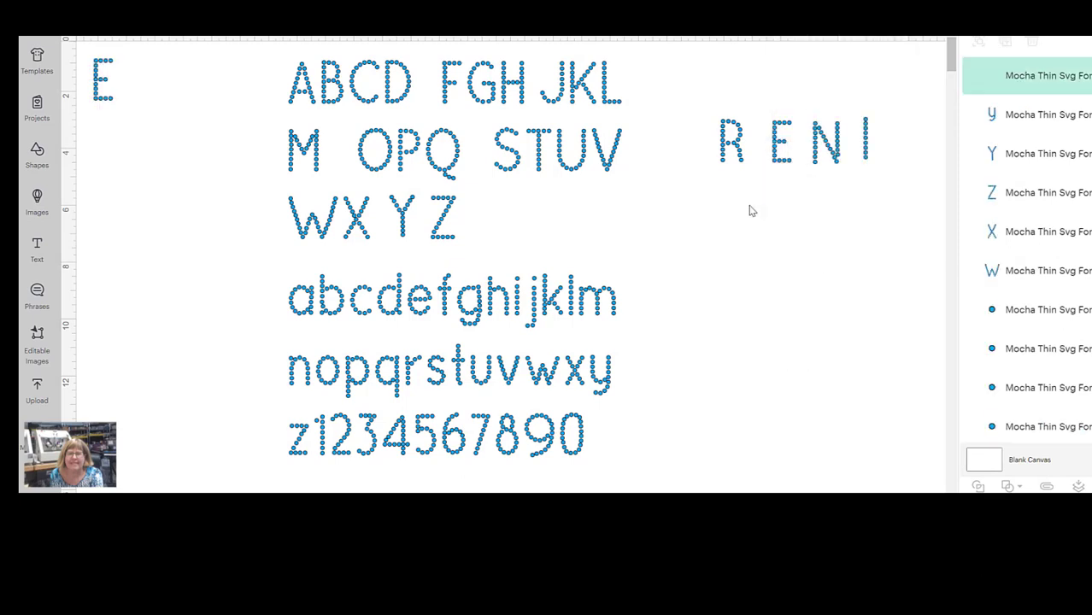
pyautogui.click(101, 85)
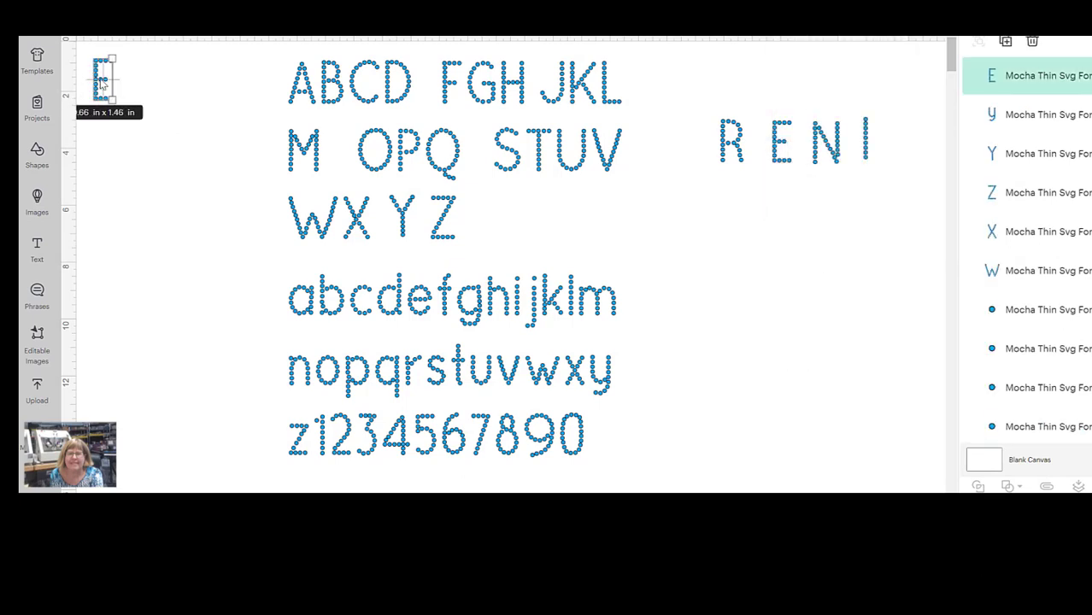
pyautogui.moveTo(101, 80); pyautogui.dragTo(905, 145)
# Delete the leftover alphabet letters and move the five-letter word further left.
pyautogui.moveTo(270, 472); pyautogui.dragTo(651, 45)
pyautogui.press('Delete')
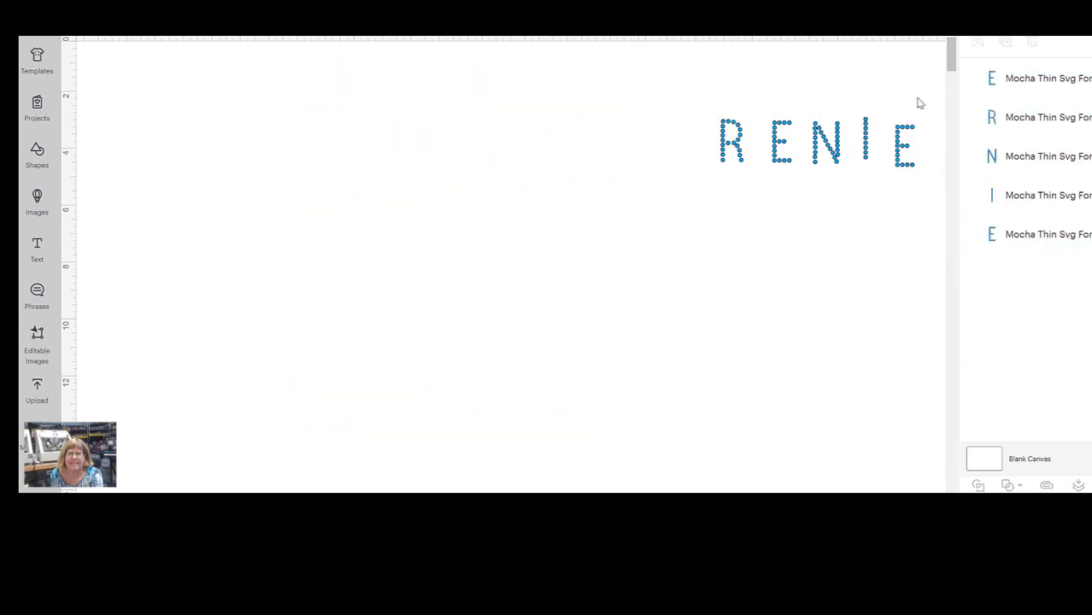
pyautogui.moveTo(919, 101); pyautogui.dragTo(680, 203)
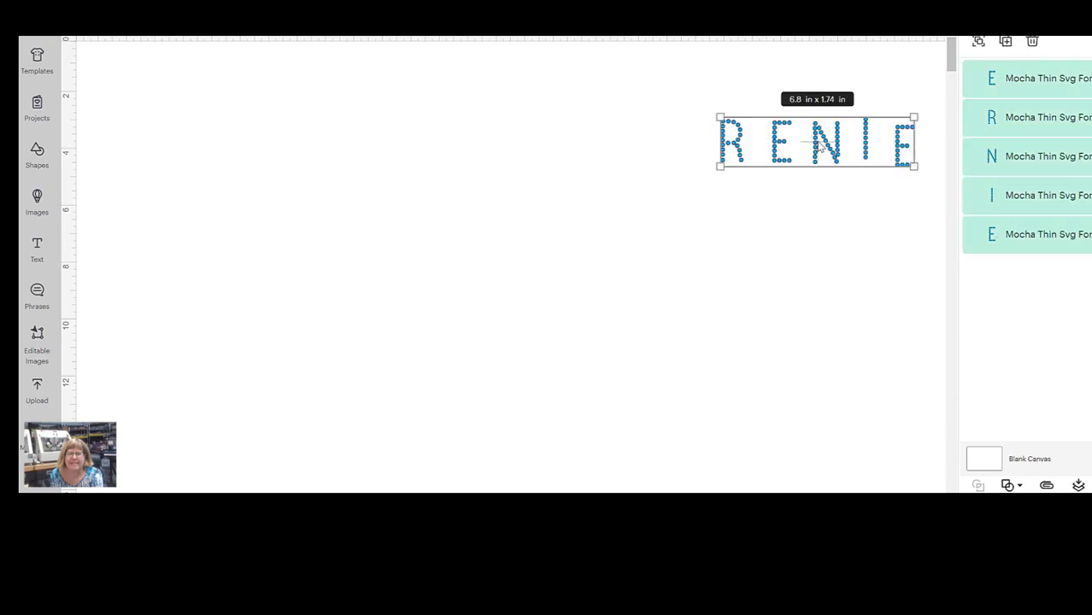
pyautogui.moveTo(803, 144); pyautogui.dragTo(433, 157)
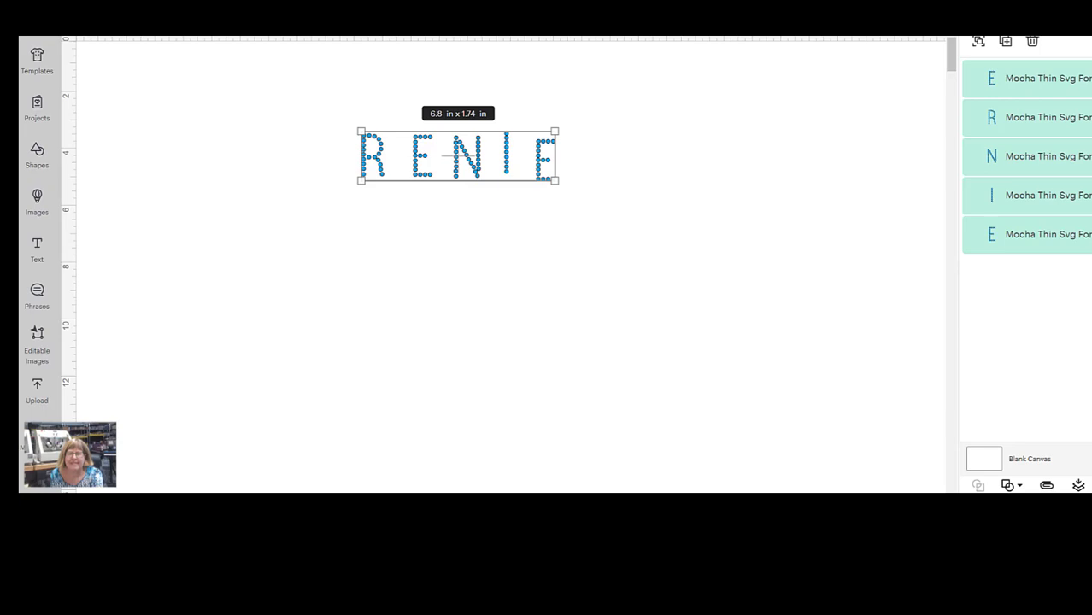
# Center the letters vertically and nudge R and E right toward the N.
pyautogui.click(329, 21)
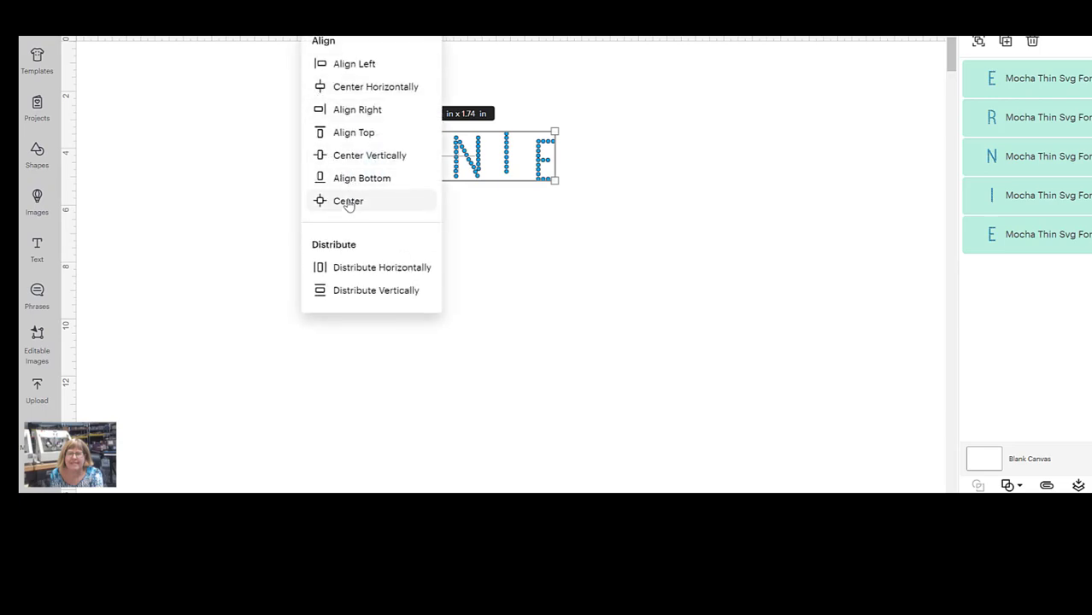
pyautogui.click(355, 157)
pyautogui.click(520, 145)
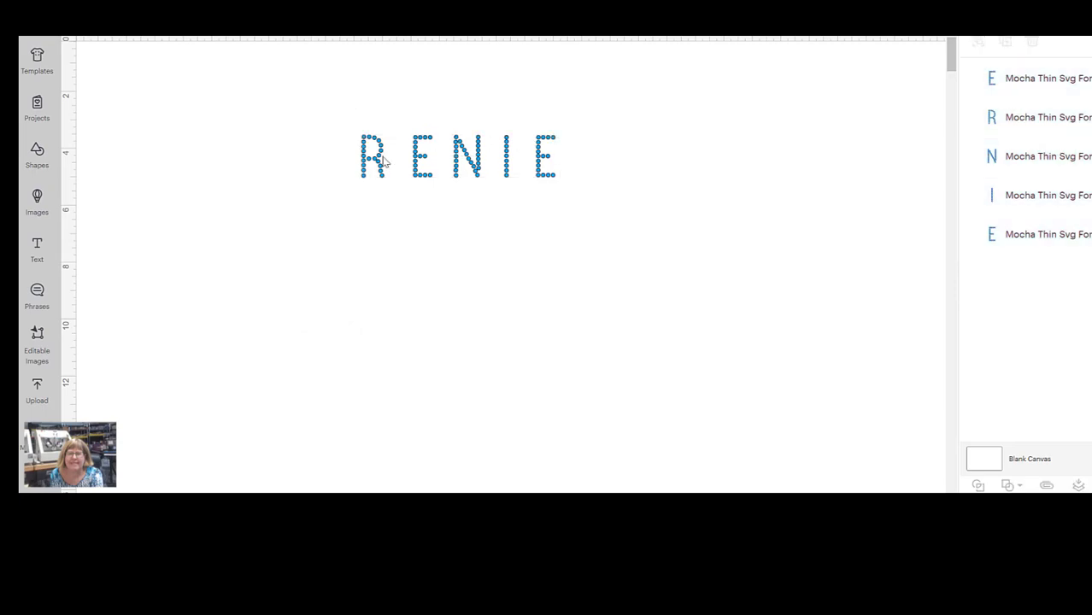
pyautogui.click(377, 162)
pyautogui.press('Right')
pyautogui.press('Right')
pyautogui.press('Right')
pyautogui.press('Right')
pyautogui.press('Right')
pyautogui.press('Right')
pyautogui.press('Right')
pyautogui.press('Right')
pyautogui.press('Right')
pyautogui.press('Right')
pyautogui.press('Right')
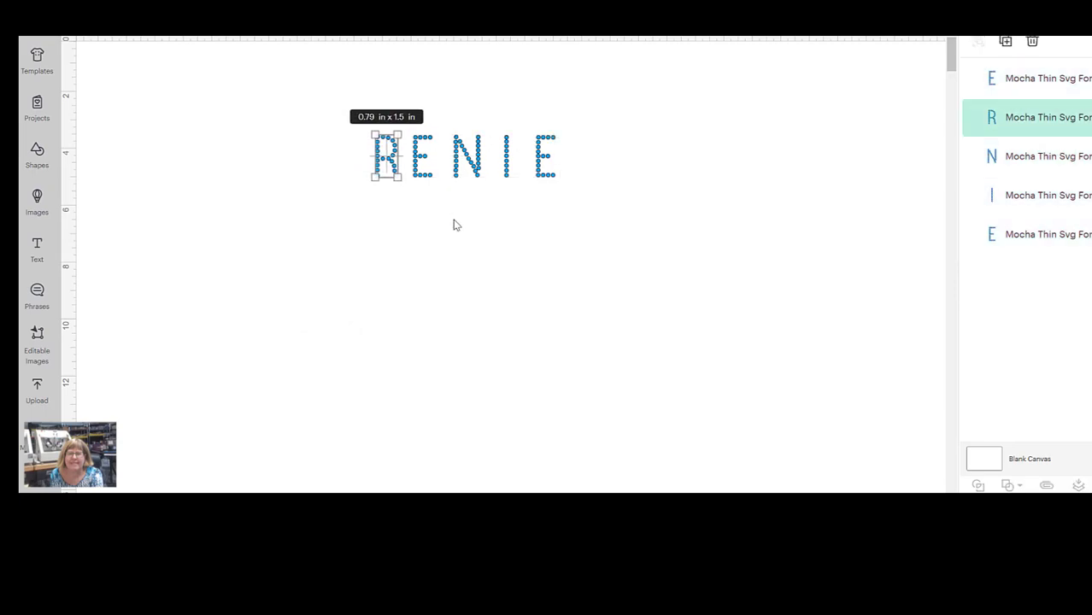
pyautogui.press('Right')
pyautogui.press('Right')
pyautogui.press('Right')
pyautogui.press('Right')
pyautogui.click(454, 227)
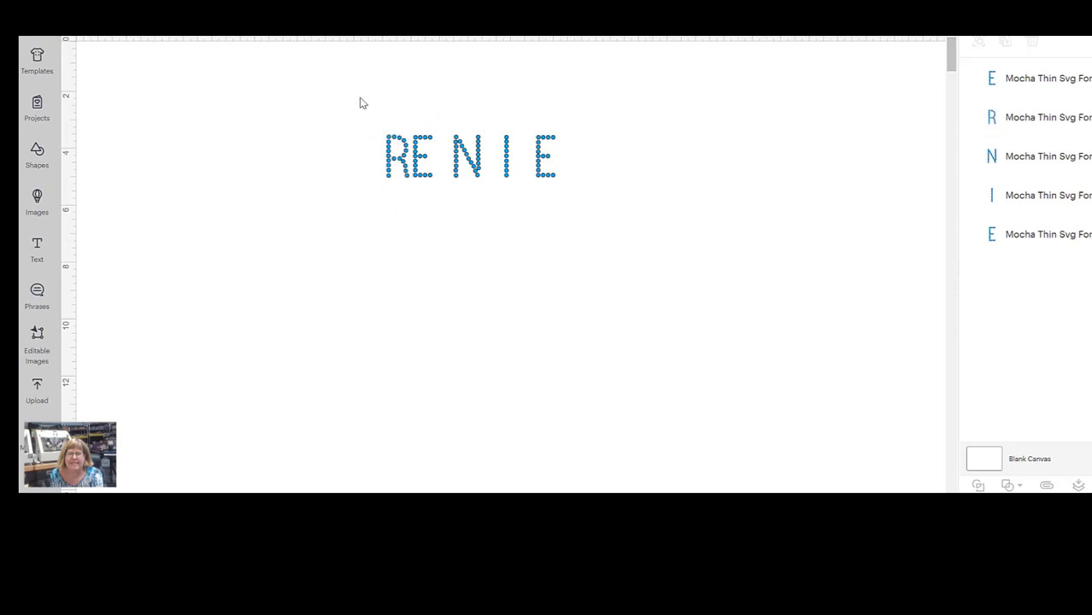
pyautogui.moveTo(359, 99); pyautogui.dragTo(439, 203)
pyautogui.press('Right')
pyautogui.press('Right')
pyautogui.press('Right')
pyautogui.press('Right')
pyautogui.press('Right')
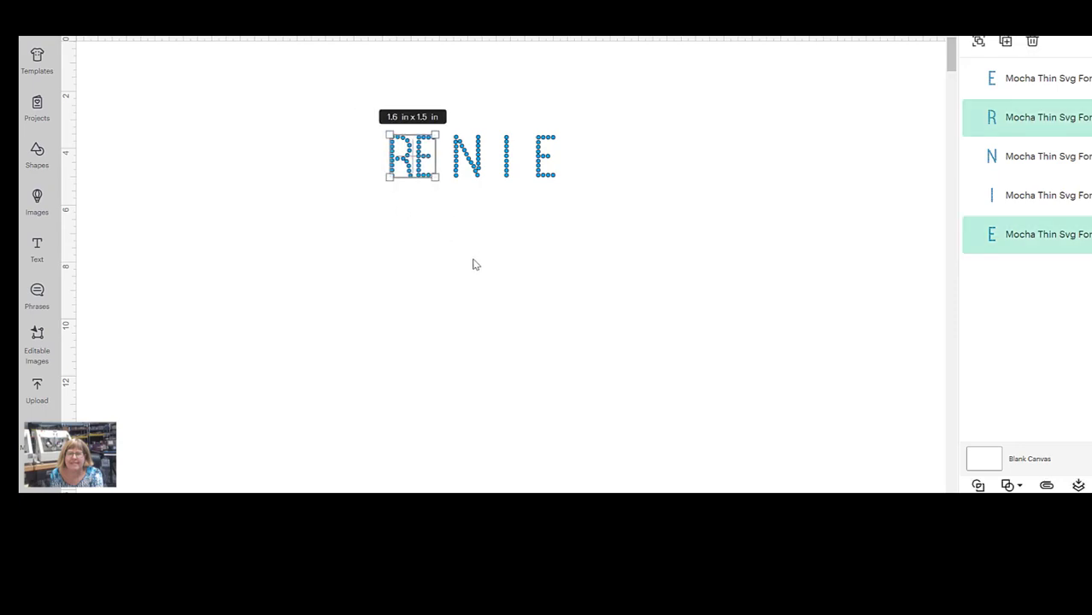
pyautogui.press('Right')
pyautogui.press('Right')
pyautogui.press('Right')
pyautogui.press('Right')
pyautogui.press('Right')
pyautogui.press('Right')
pyautogui.press('Right')
pyautogui.press('Right')
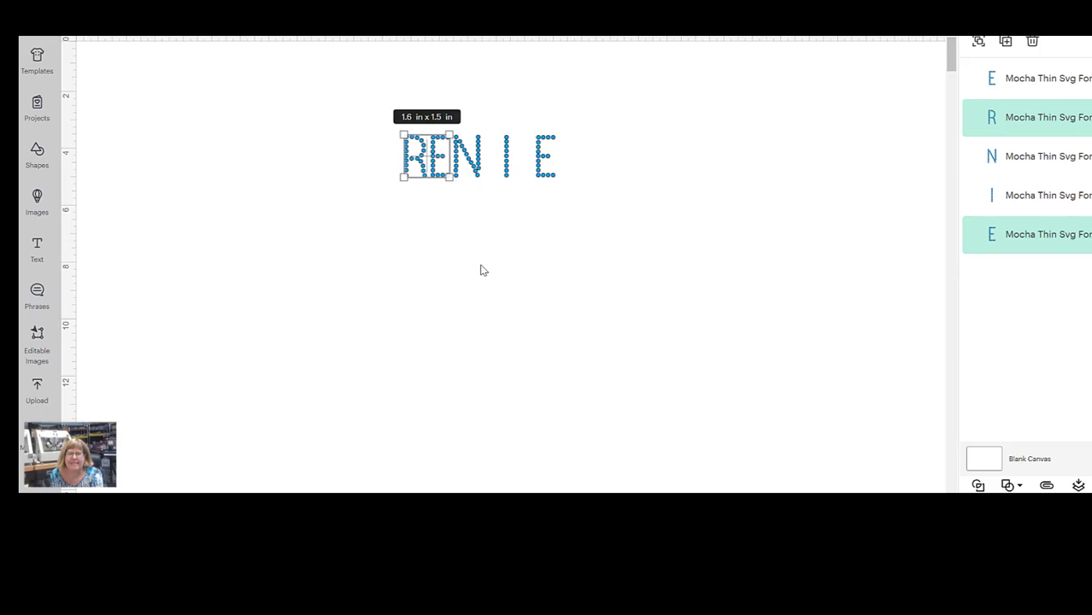
pyautogui.click(479, 268)
# Nudge the I and the final E left to close the gaps.
pyautogui.moveTo(494, 121); pyautogui.dragTo(519, 200)
pyautogui.press('Left')
pyautogui.press('Left')
pyautogui.press('Left')
pyautogui.press('Left')
pyautogui.press('Left')
pyautogui.press('Left')
pyautogui.press('Left')
pyautogui.press('Left')
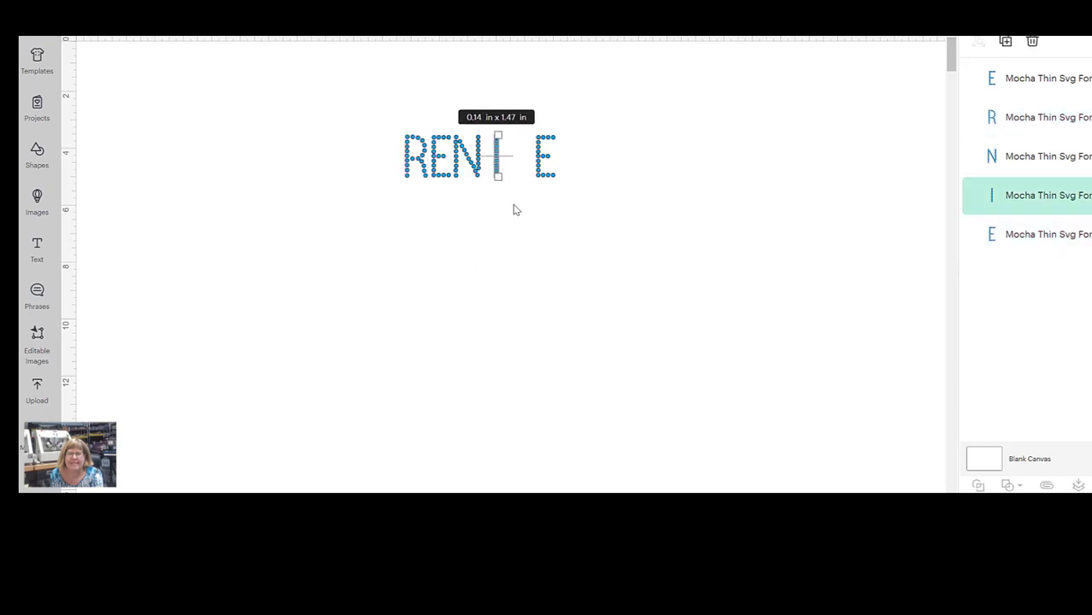
pyautogui.press('Left')
pyautogui.press('Left')
pyautogui.press('Left')
pyautogui.press('Left')
pyautogui.moveTo(526, 117); pyautogui.dragTo(585, 207)
pyautogui.press('Left')
pyautogui.press('Left')
pyautogui.press('Left')
pyautogui.press('Left')
pyautogui.press('Left')
pyautogui.press('Left')
pyautogui.press('Left')
pyautogui.press('Left')
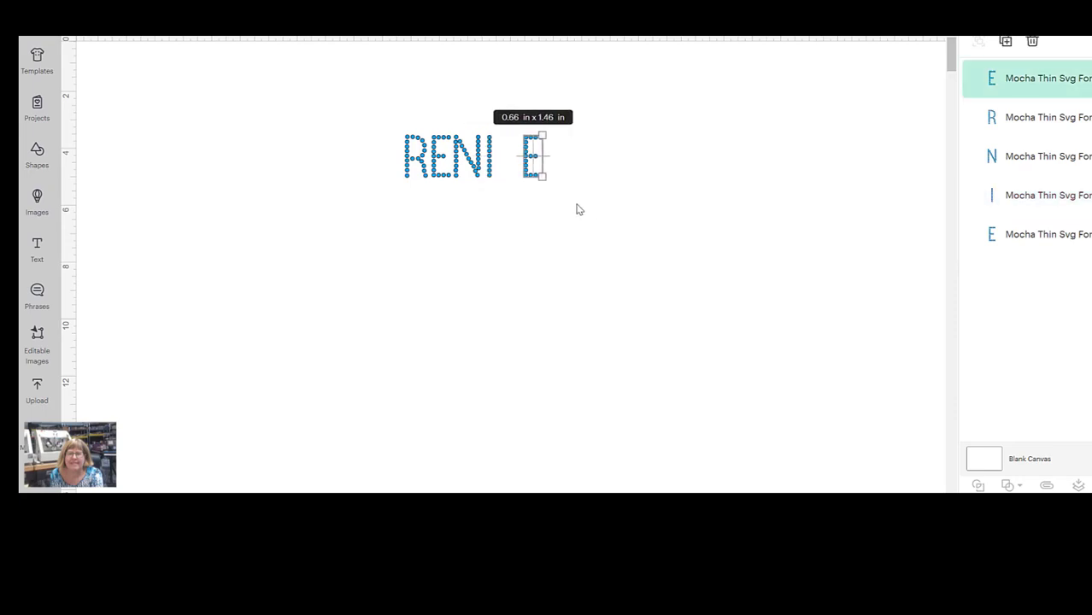
pyautogui.press('Left')
pyautogui.press('Left')
pyautogui.press('Left')
pyautogui.press('Left')
pyautogui.press('Left')
pyautogui.press('Left')
pyautogui.press('Left')
pyautogui.press('Left')
pyautogui.press('Left')
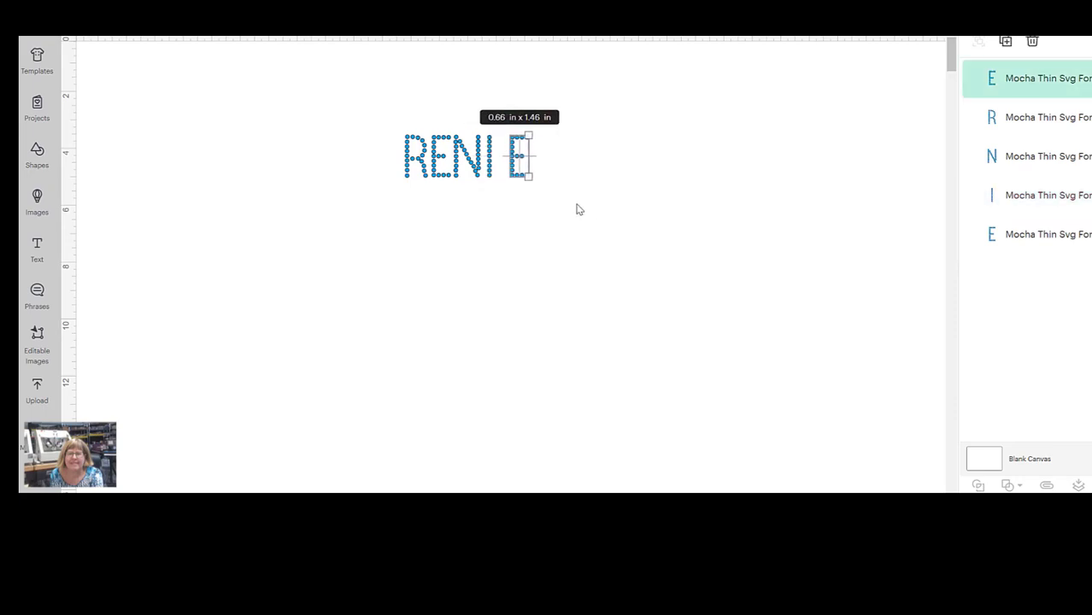
pyautogui.press('Left')
pyautogui.press('Left')
pyautogui.press('Left')
pyautogui.click(425, 227)
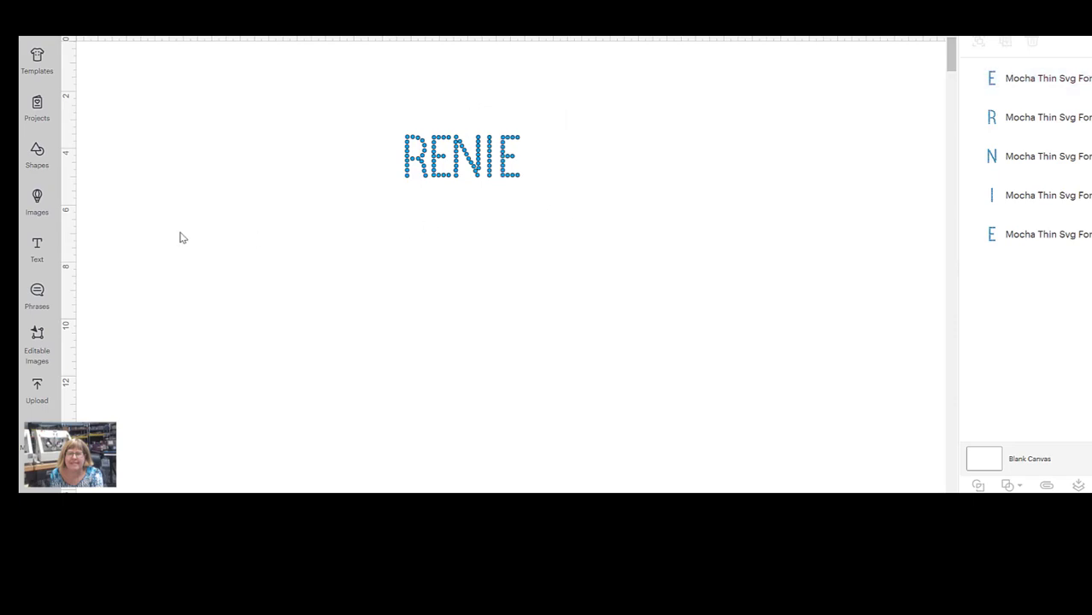
# Add a text layer reading RENIE at font size 114.
pyautogui.click(38, 248)
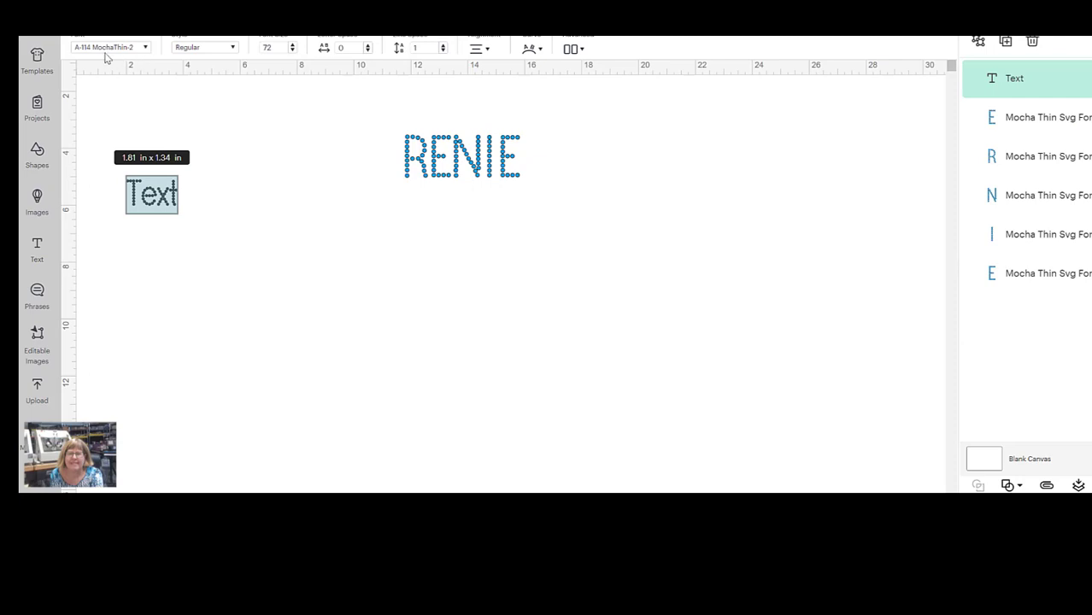
pyautogui.click(210, 200)
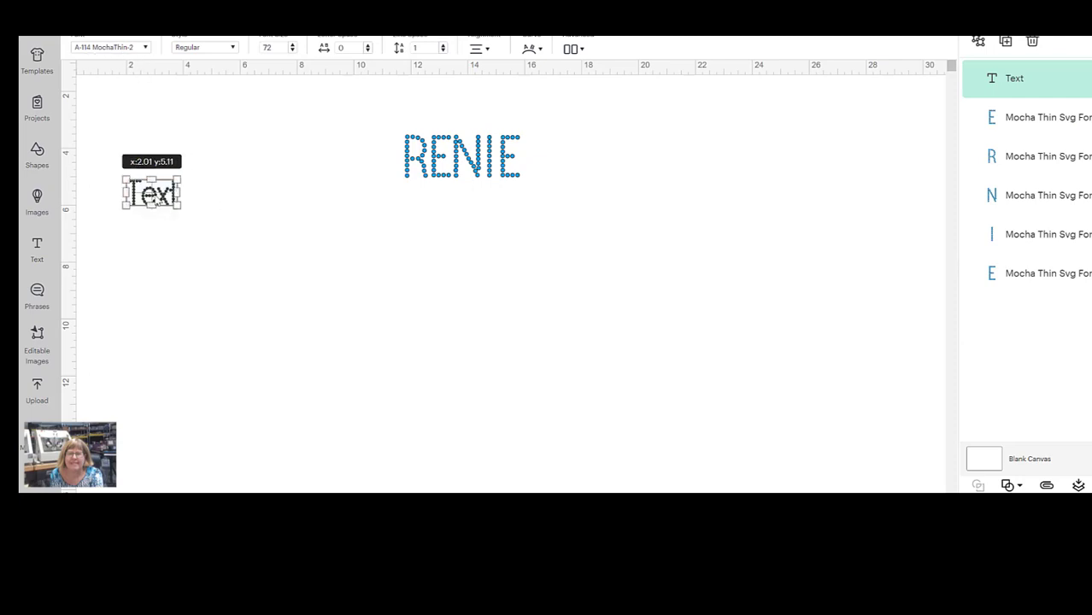
pyautogui.click(205, 199)
pyautogui.click(153, 193)
pyautogui.doubleClick(152, 193)
pyautogui.moveTo(191, 193); pyautogui.dragTo(192, 193)
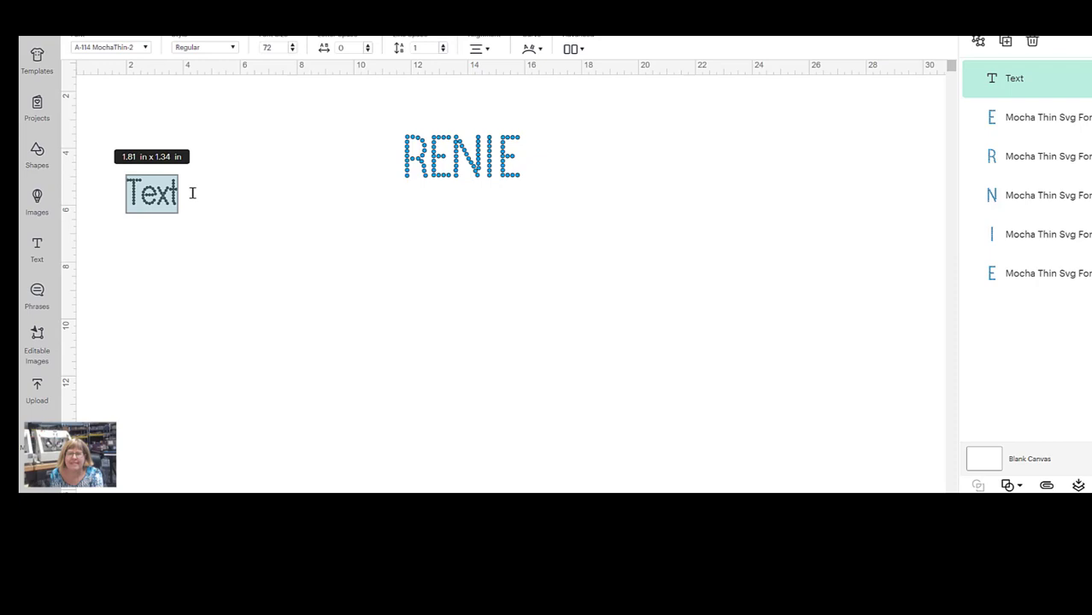
pyautogui.write('RENIE')
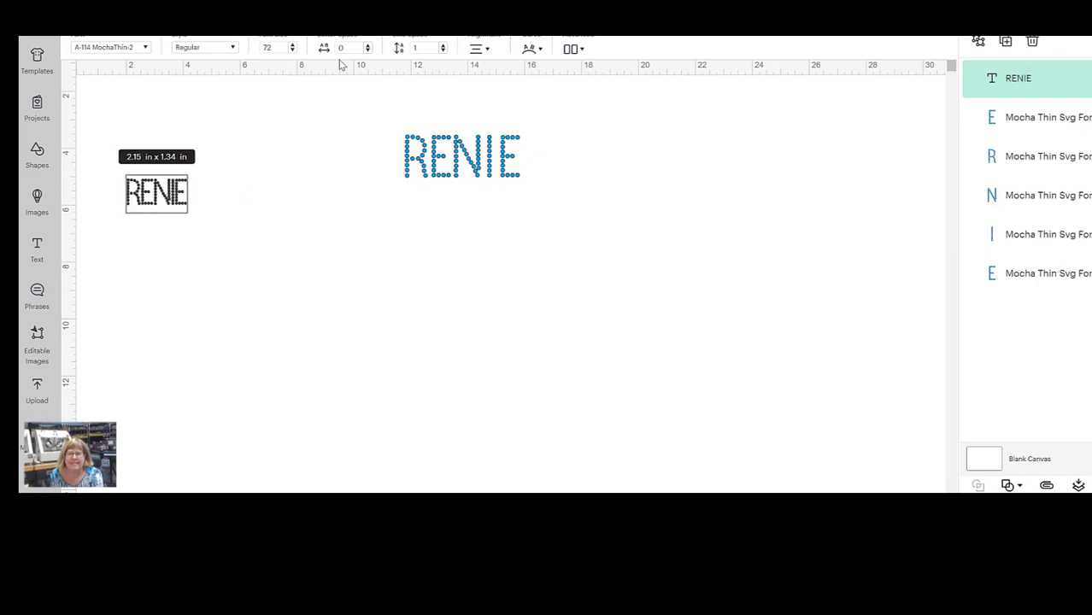
pyautogui.click(278, 48)
pyautogui.write('114')
pyautogui.press('Return')
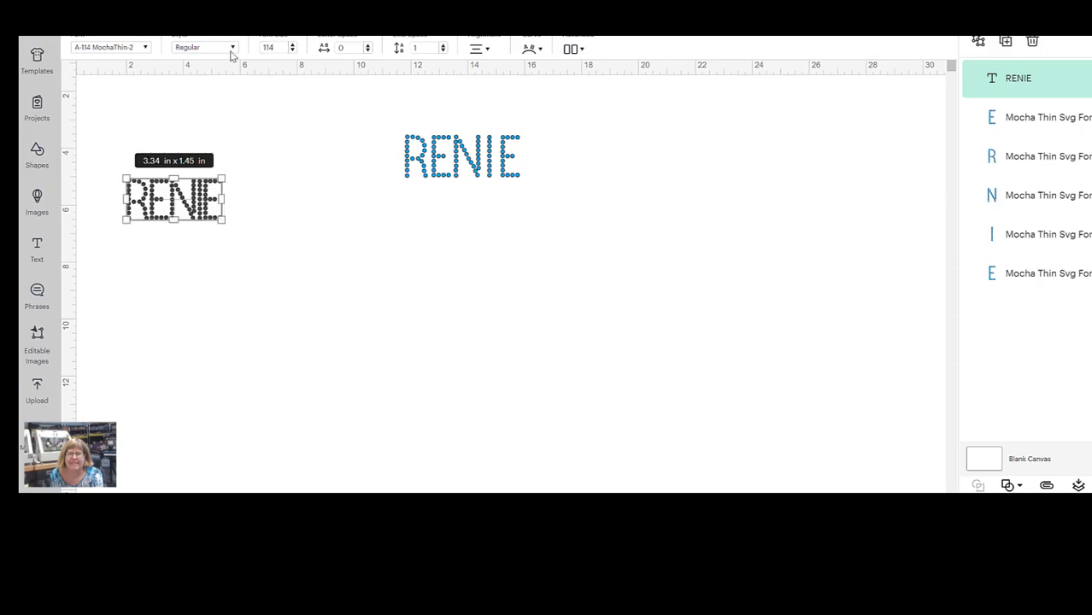
# Widen the RENIE letter spacing and place it beneath the blue RENIE.
pyautogui.click(368, 48)
pyautogui.click(368, 48)
pyautogui.click(368, 49)
pyautogui.click(368, 49)
pyautogui.click(368, 48)
pyautogui.click(310, 179)
pyautogui.moveTo(194, 205); pyautogui.dragTo(475, 222)
pyautogui.click(588, 204)
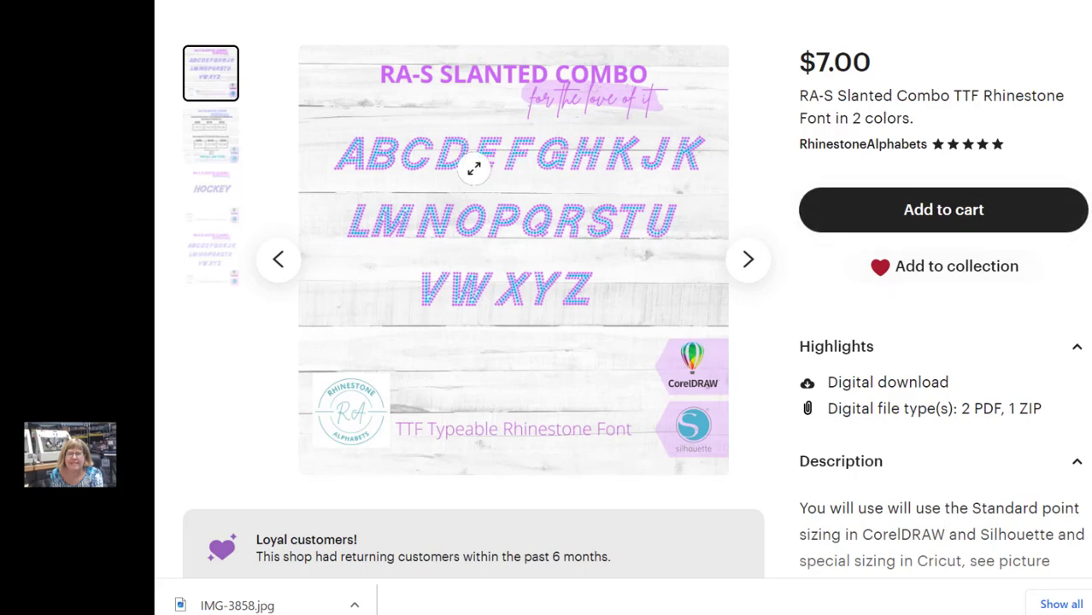
# Check the listing's point-size chart (91.02, 123.00, 159.90), then go back to Cricut Design Space.
pyautogui.click(216, 139)
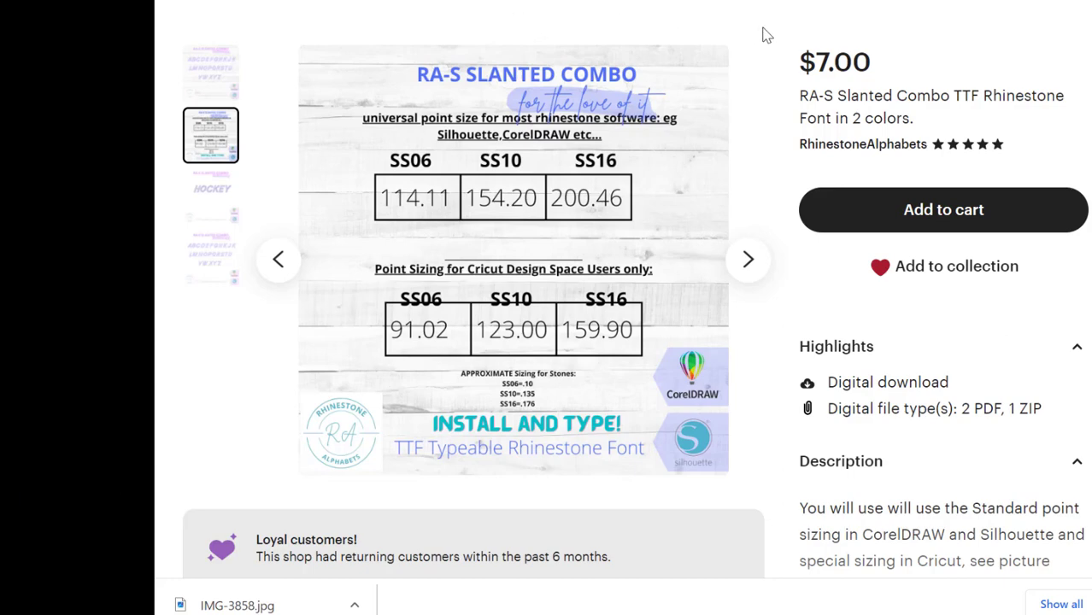
pyautogui.moveTo(745, 56)
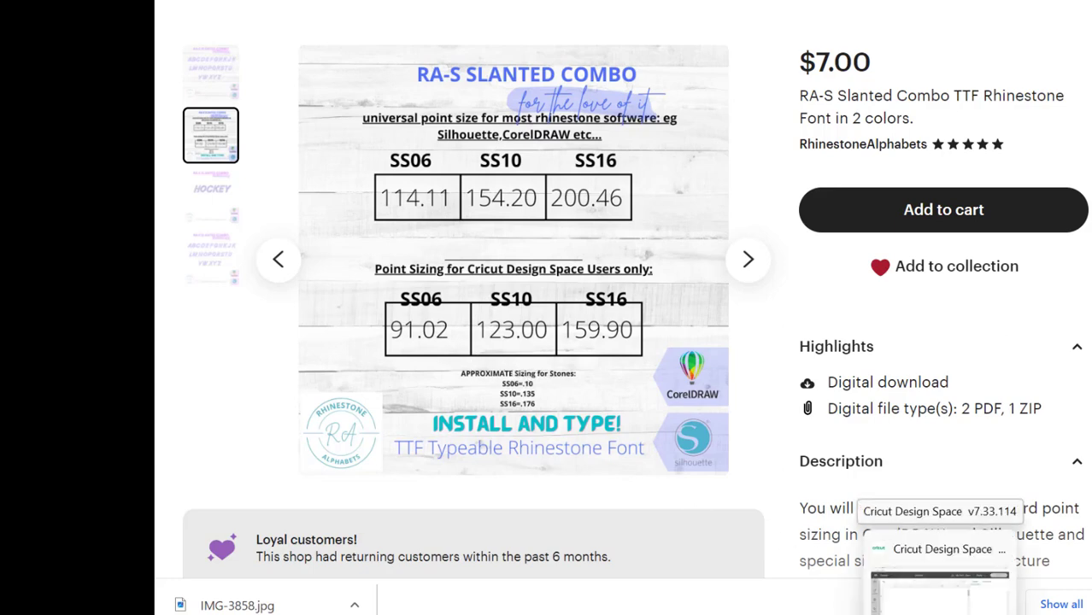
pyautogui.click(939, 556)
# Create a TENNIS text layer, centre it on the canvas, and set font size 123.
pyautogui.click(171, 358)
pyautogui.click(271, 170)
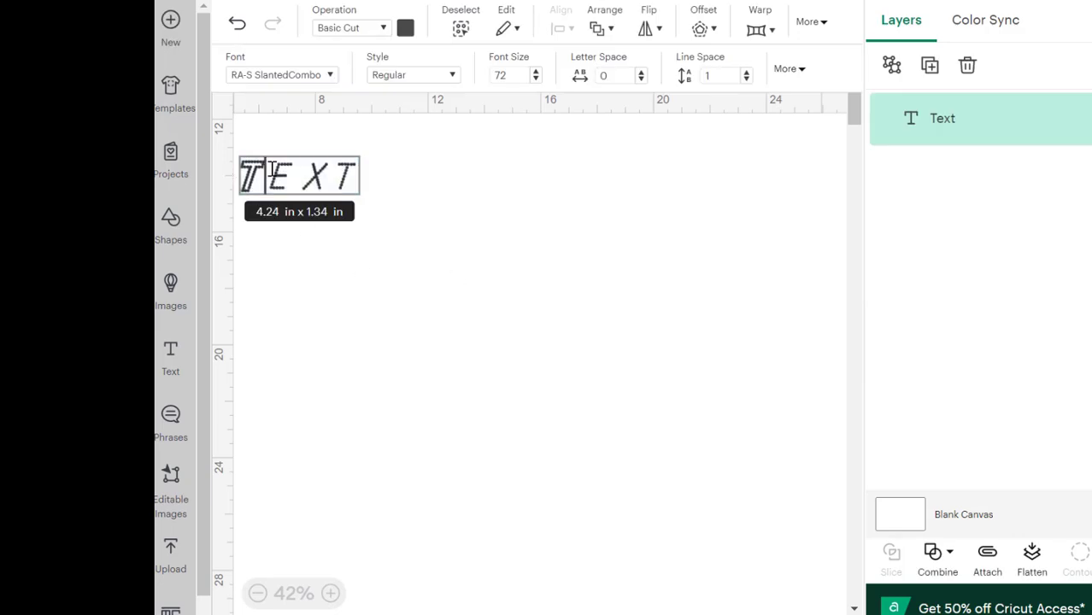
pyautogui.write('ENNIS')
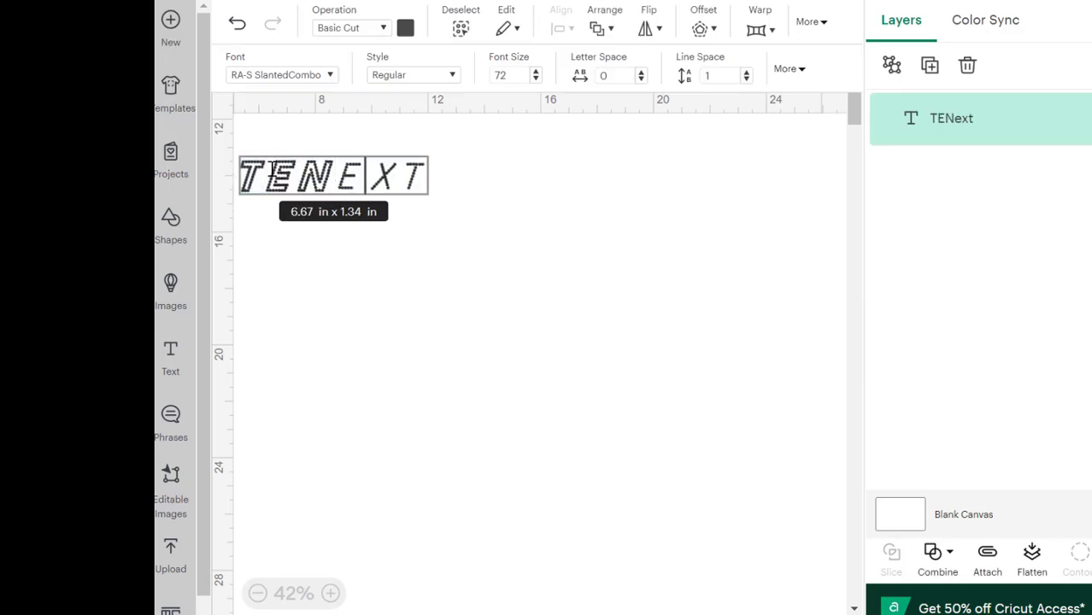
pyautogui.press('Delete')
pyautogui.press('Delete')
pyautogui.press('Delete')
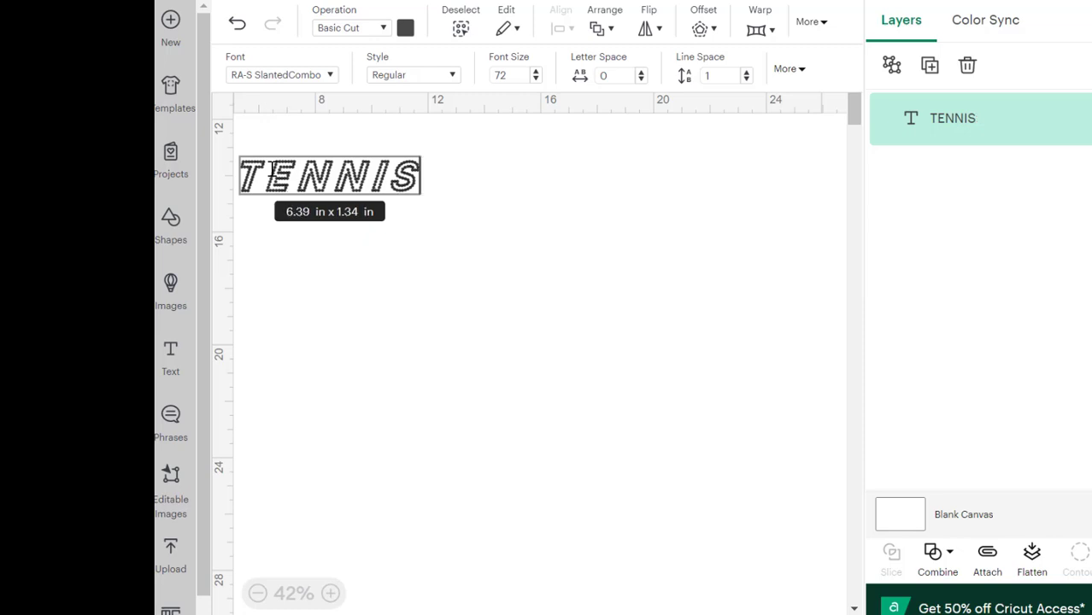
pyautogui.click(483, 253)
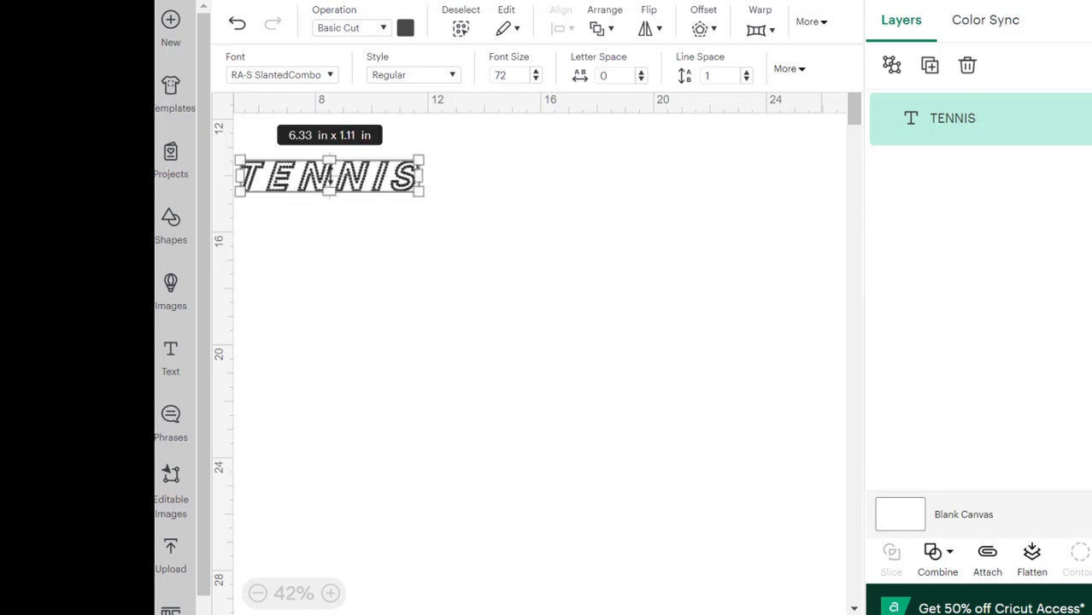
pyautogui.moveTo(338, 182); pyautogui.dragTo(552, 237)
pyautogui.click(526, 75)
pyautogui.write('123')
pyautogui.press('Return')
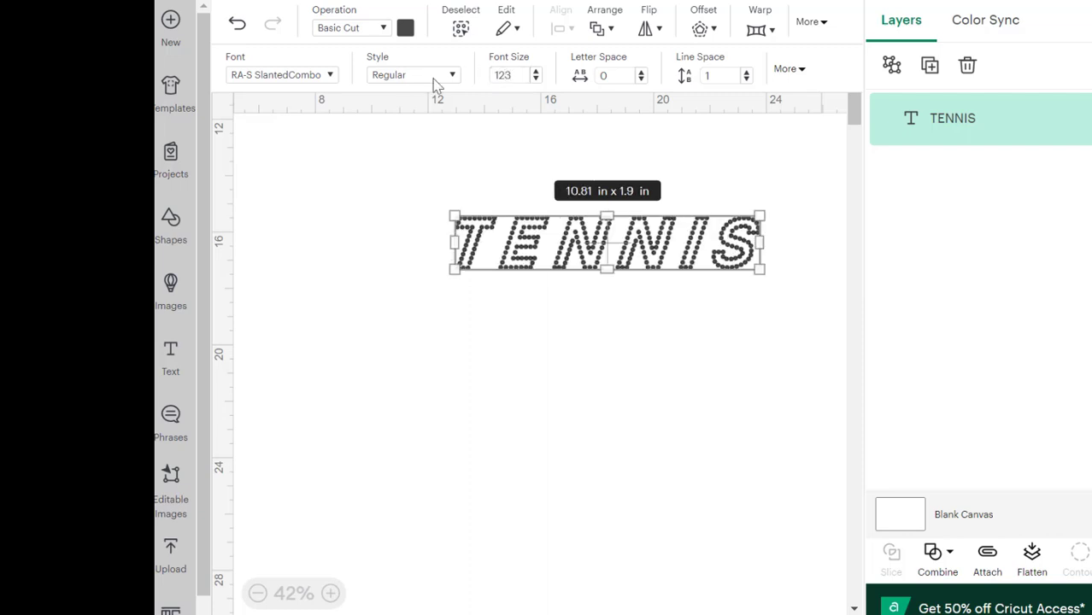
pyautogui.moveTo(642, 246); pyautogui.dragTo(587, 237)
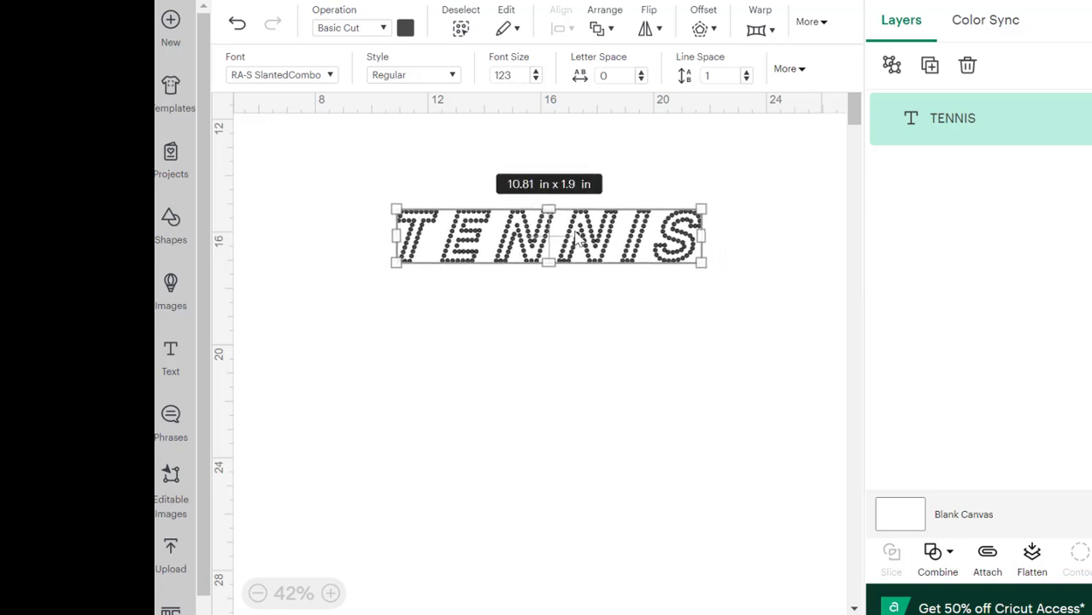
pyautogui.rightClick(575, 238)
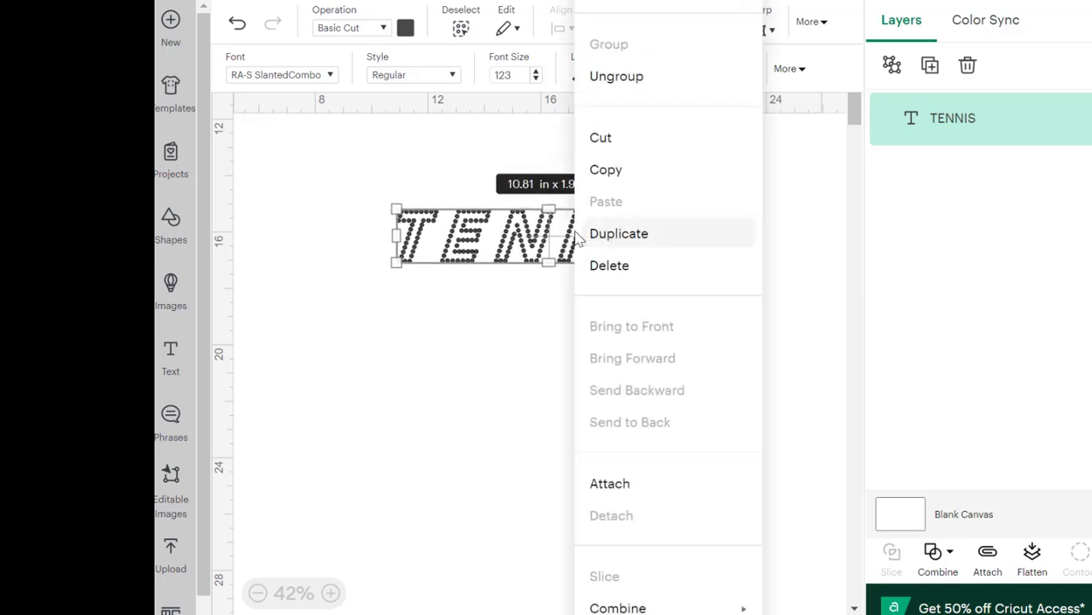
# Duplicate TENNIS below the original, retype it as lowercase tennis, and colour it blue.
pyautogui.click(633, 242)
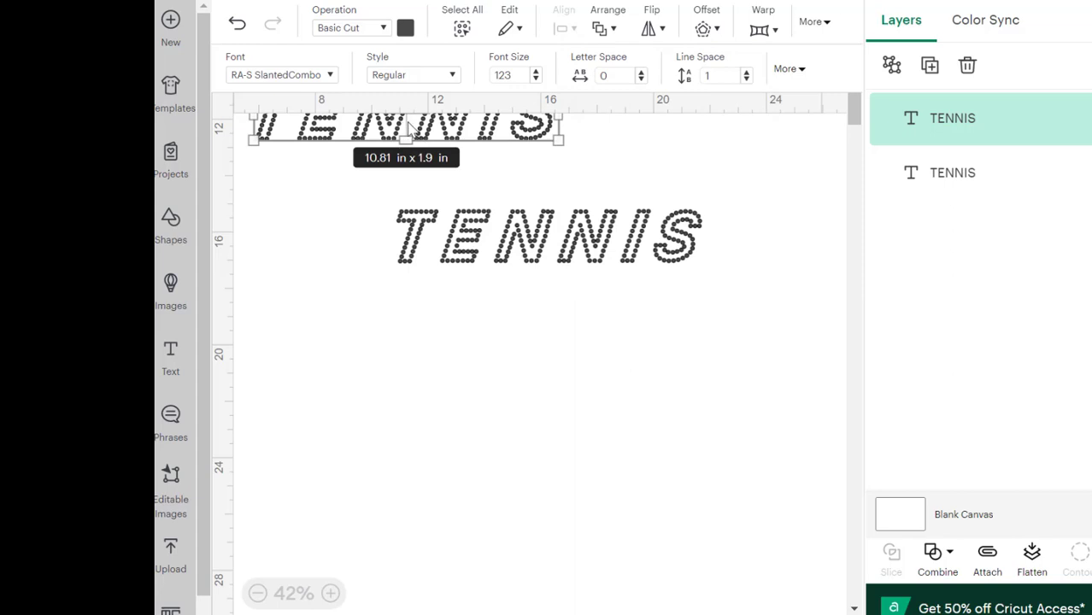
pyautogui.moveTo(410, 127); pyautogui.dragTo(543, 406)
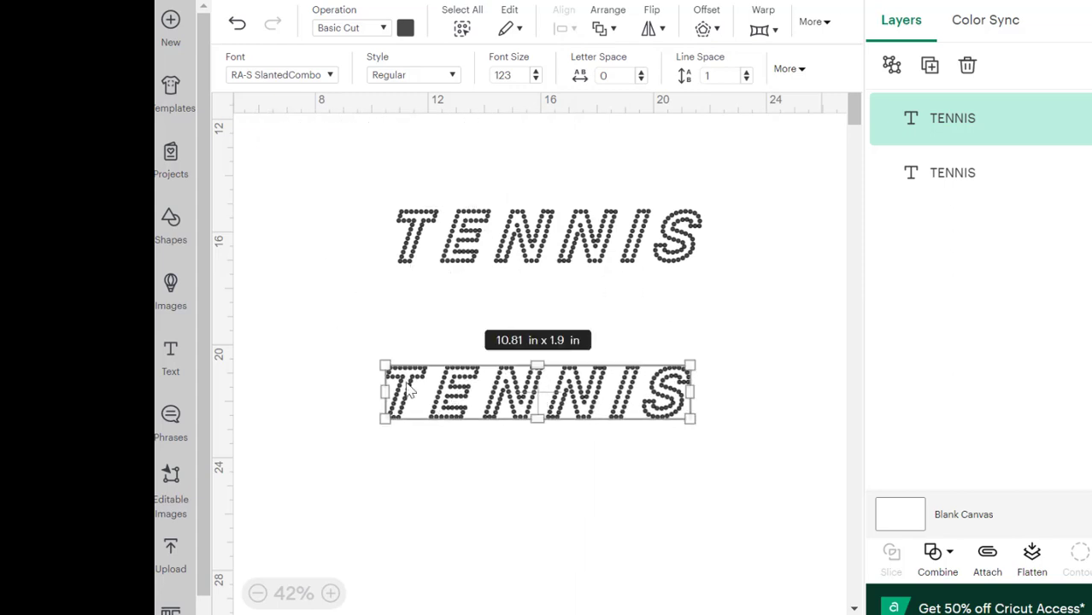
pyautogui.doubleClick(408, 388)
pyautogui.click(422, 376)
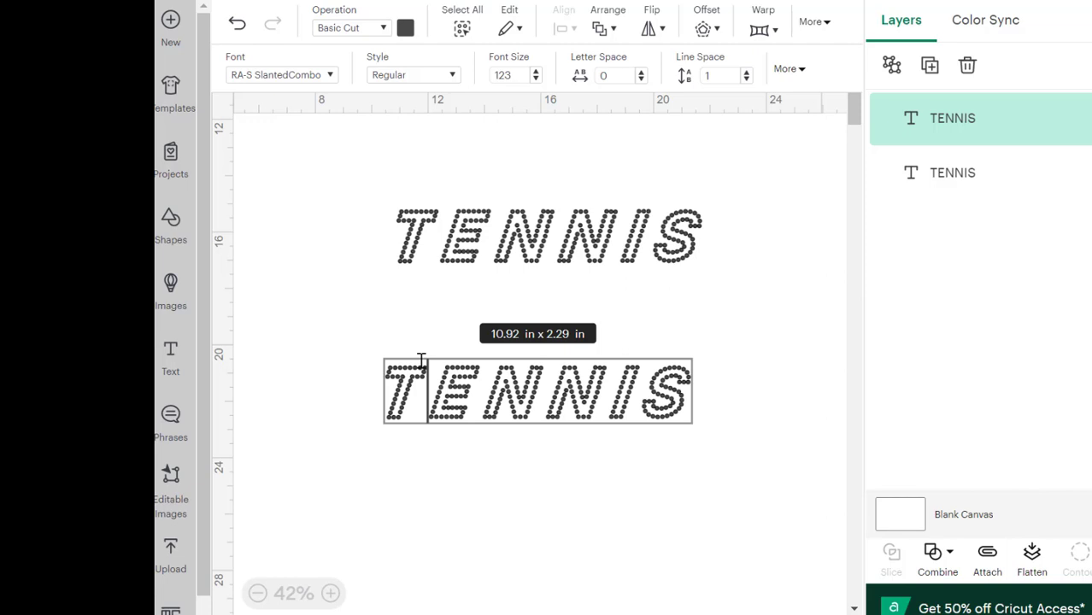
pyautogui.press('BackSpace')
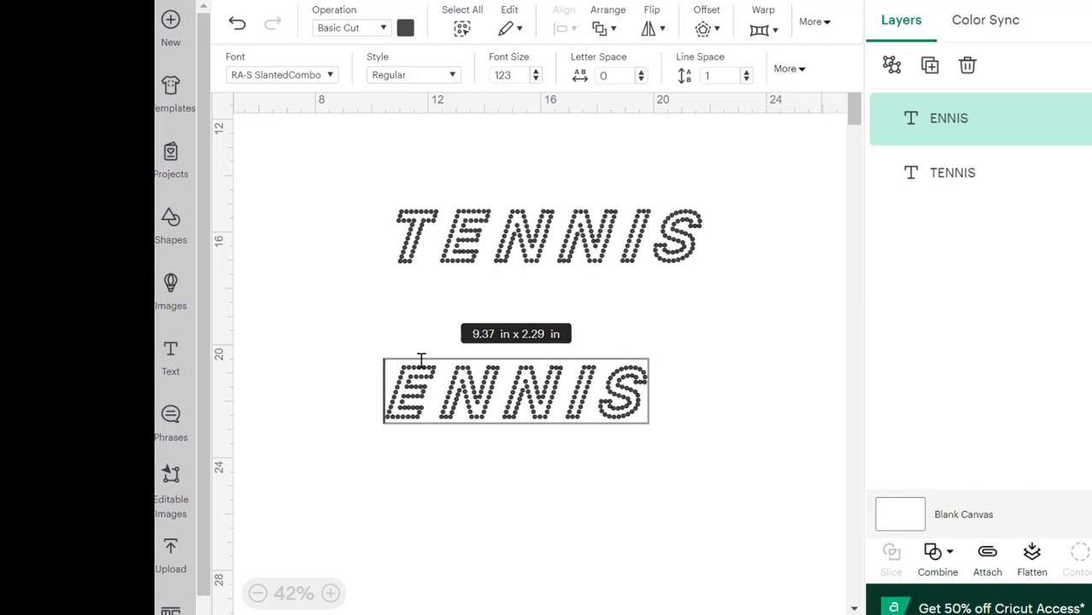
pyautogui.write('tennis')
pyautogui.press('Delete')
pyautogui.press('Delete')
pyautogui.press('Delete')
pyautogui.press('Delete')
pyautogui.press('Delete')
pyautogui.click(746, 357)
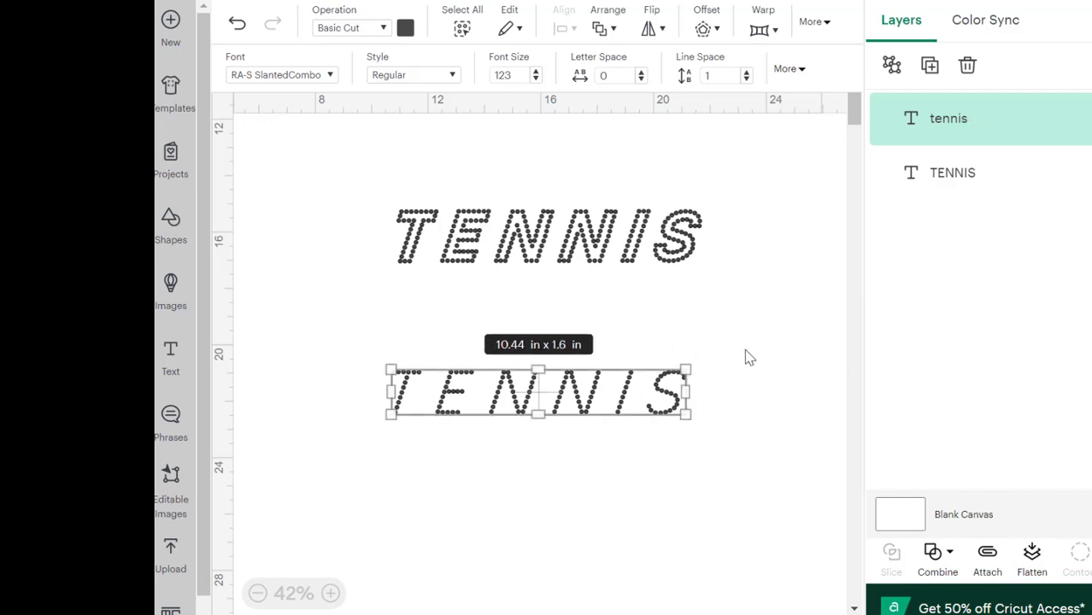
pyautogui.click(405, 29)
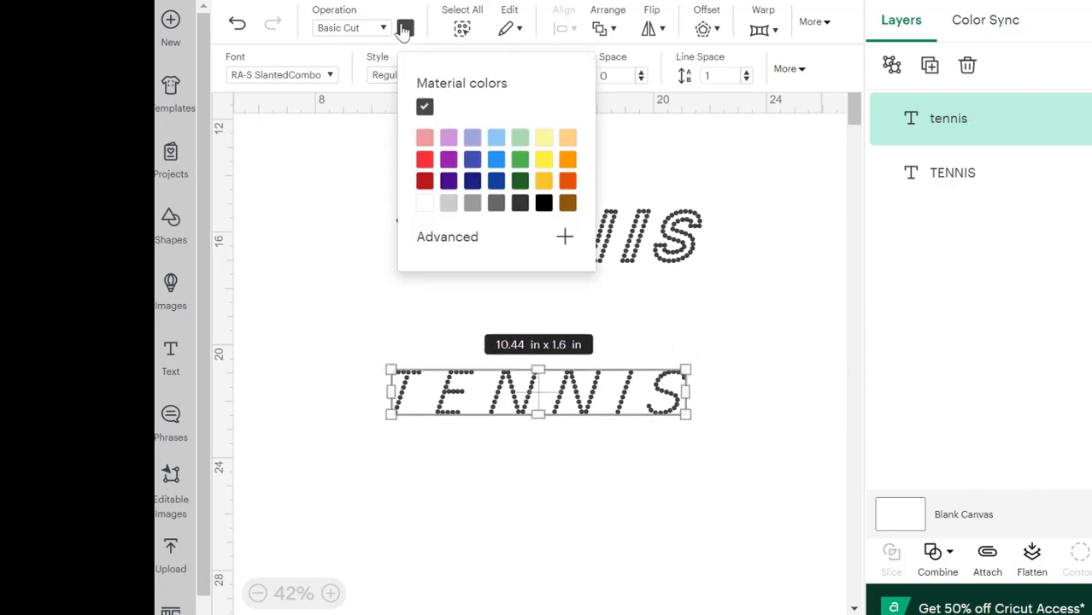
pyautogui.click(497, 160)
# Colour the upper TENNIS yellow.
pyautogui.click(289, 237)
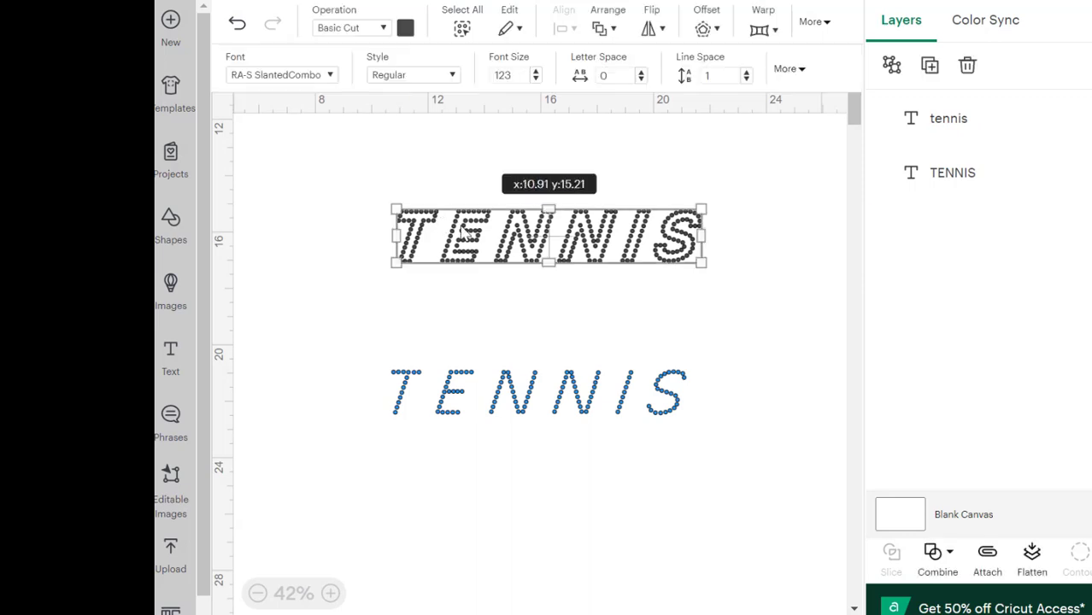
pyautogui.click(458, 229)
pyautogui.click(415, 31)
pyautogui.click(544, 160)
pyautogui.click(674, 151)
# Center the yellow and blue TENNIS layers on each other.
pyautogui.moveTo(767, 157); pyautogui.dragTo(340, 477)
pyautogui.click(573, 36)
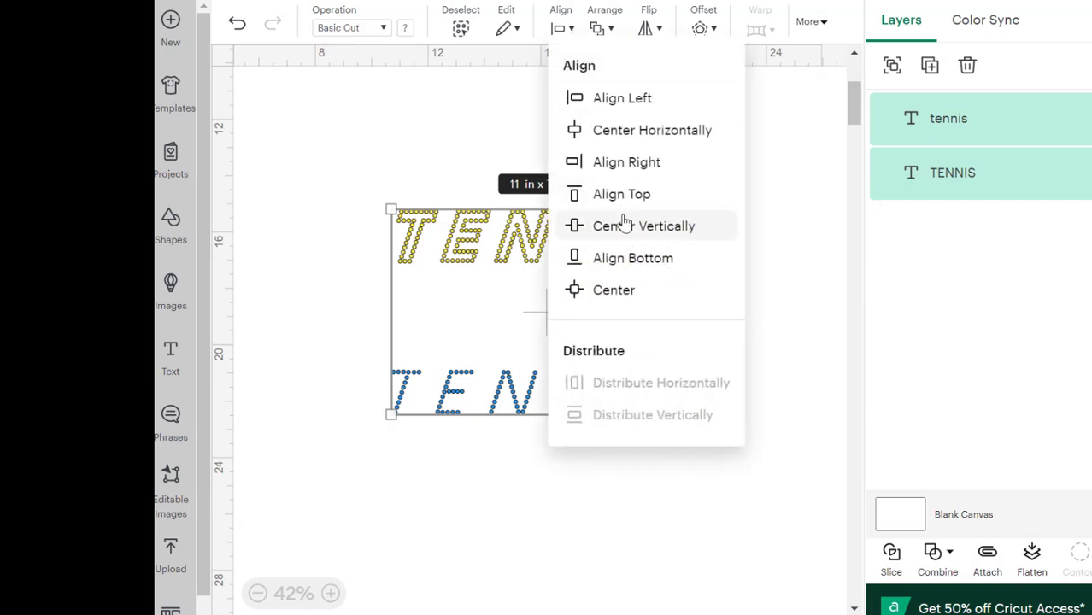
pyautogui.click(622, 292)
pyautogui.click(547, 160)
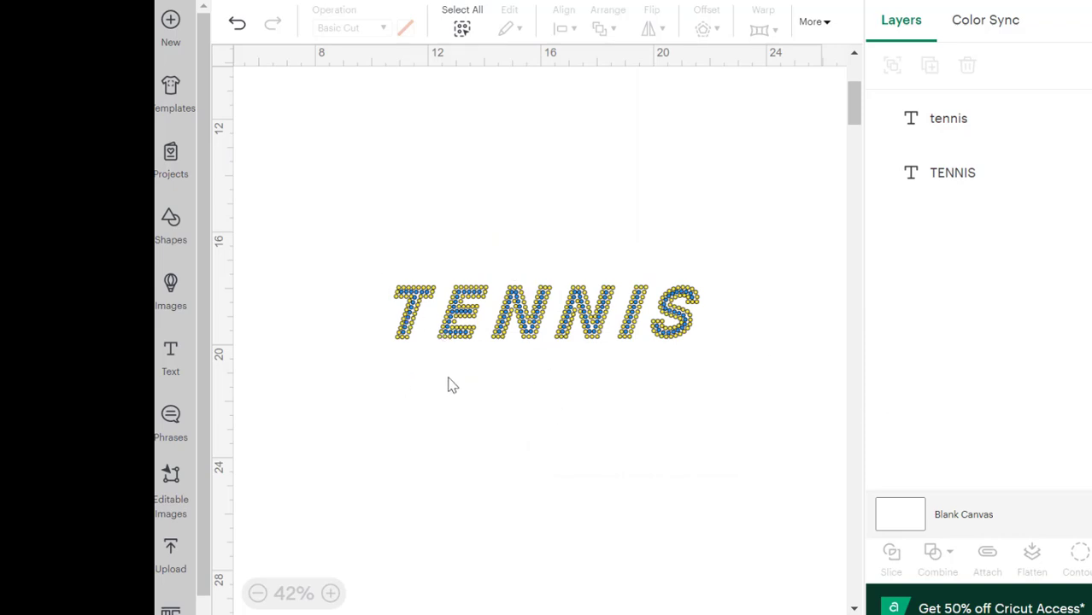
# Nudge the blue tennis dots inside the yellow outline, then select the whole design.
pyautogui.scroll(8, 444, 341)
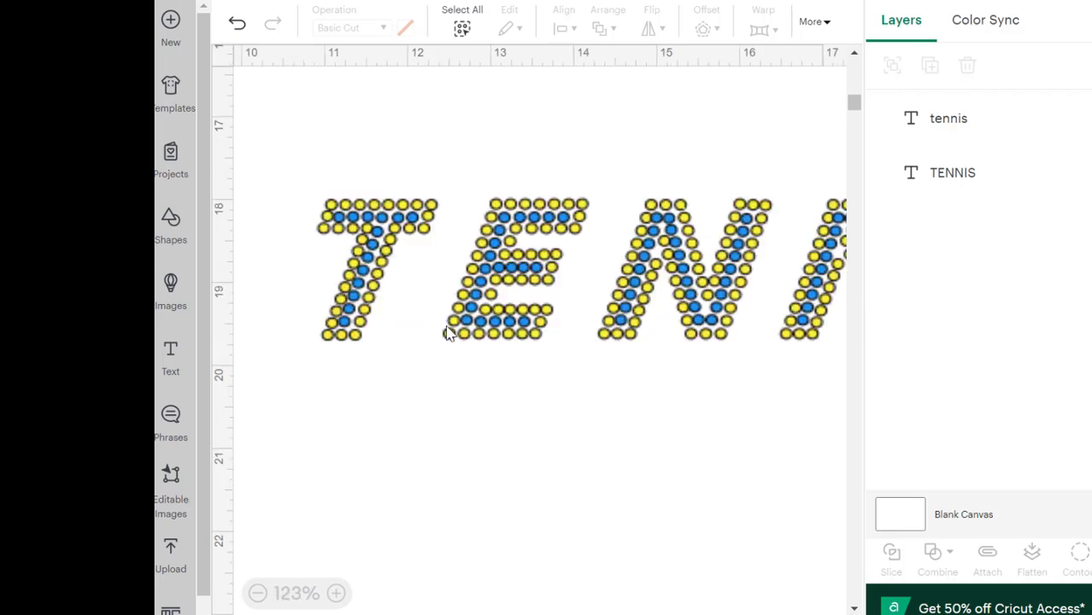
pyautogui.scroll(3, 455, 323)
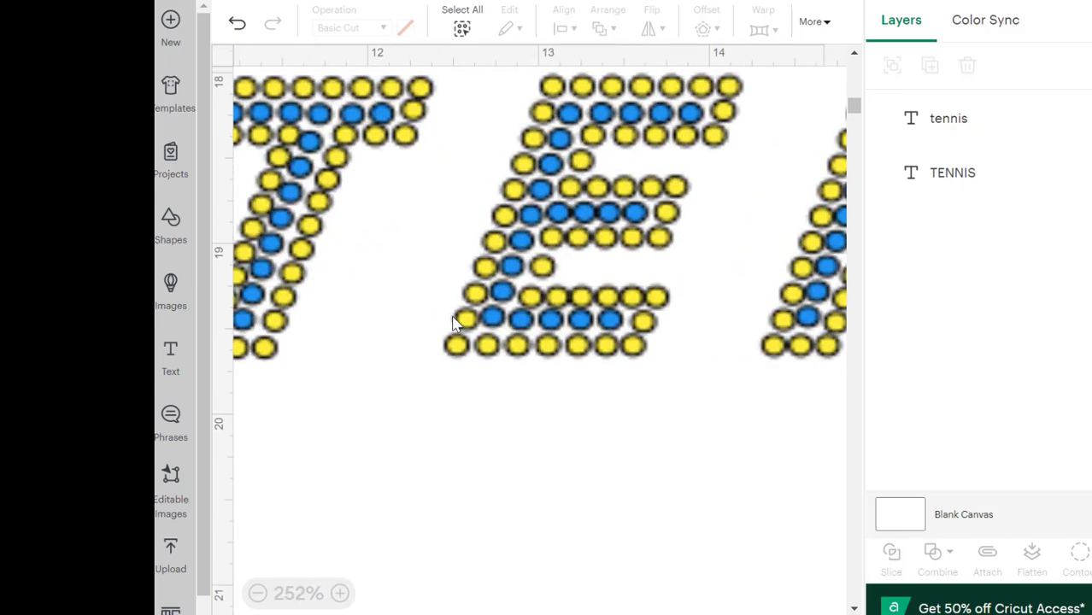
pyautogui.click(543, 230)
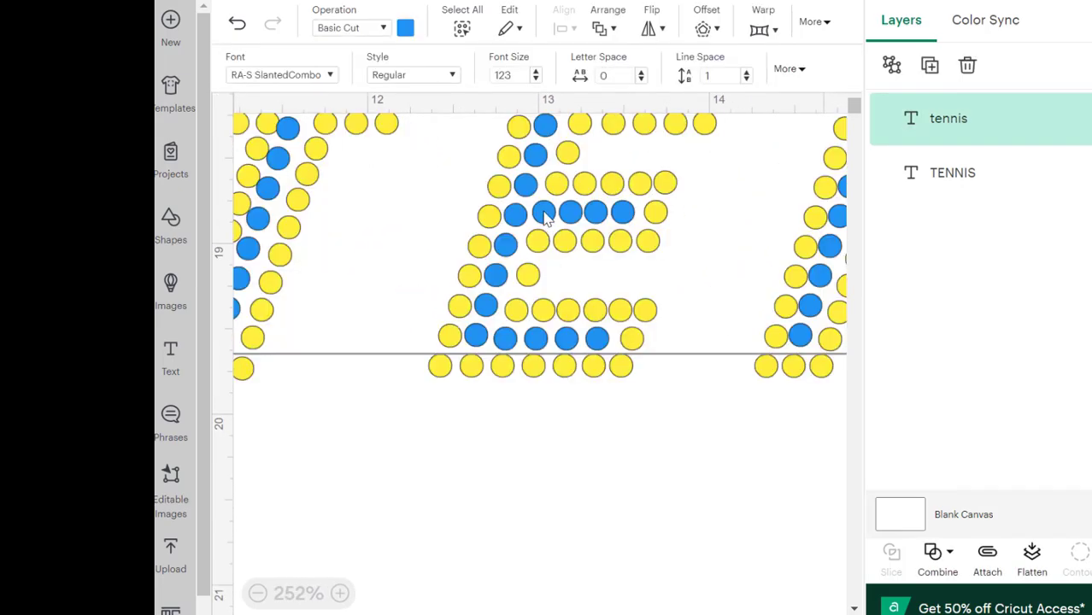
pyautogui.moveTo(544, 218); pyautogui.dragTo(550, 216)
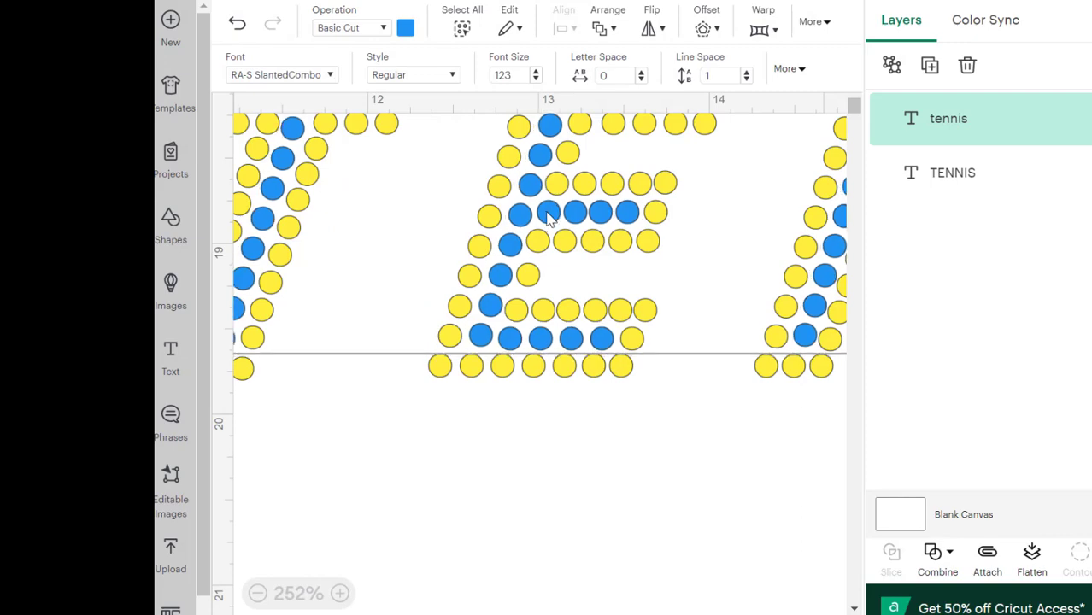
pyautogui.scroll(-5, 639, 287)
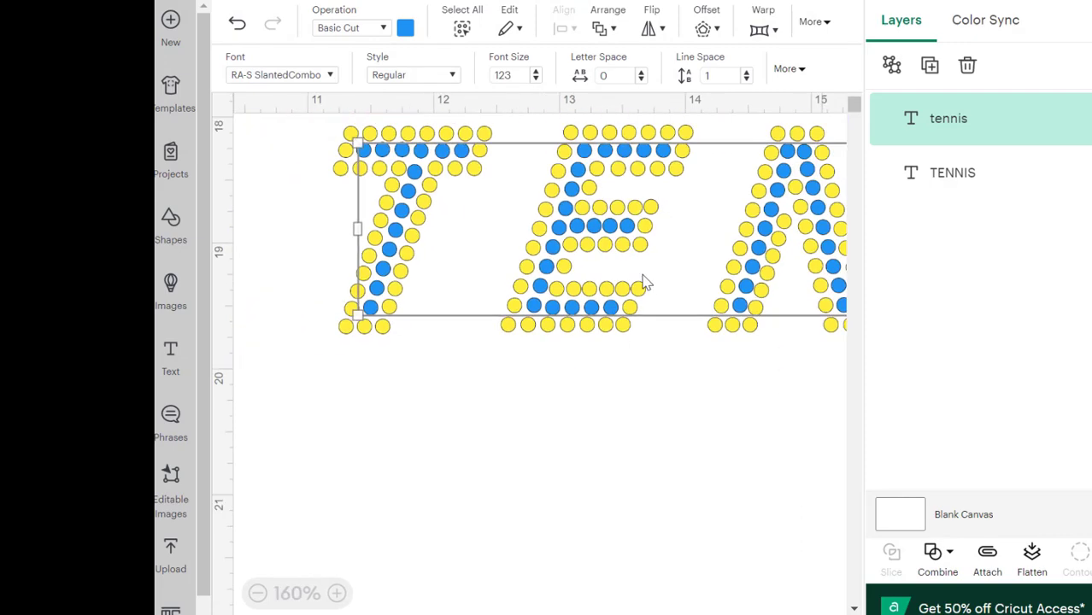
pyautogui.click(436, 470)
pyautogui.scroll(-4, 302, 285)
pyautogui.scroll(4, 303, 282)
pyautogui.scroll(-3, 390, 292)
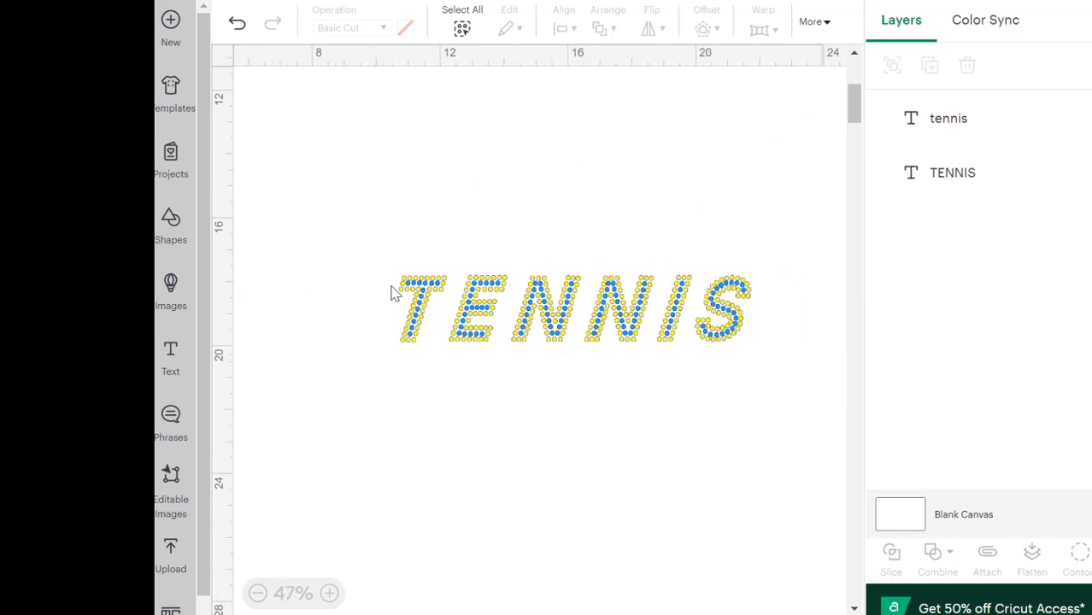
pyautogui.moveTo(340, 206); pyautogui.dragTo(693, 350)
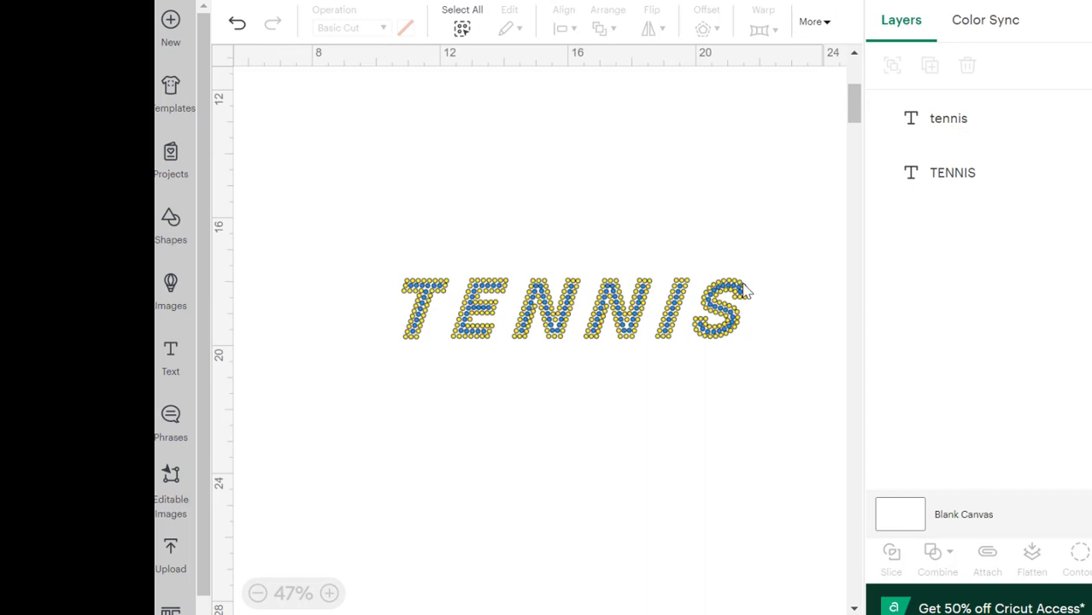
# Ungroup both the yellow TENNIS and the blue tennis into separate letters.
pyautogui.click(744, 290)
pyautogui.rightClick(743, 287)
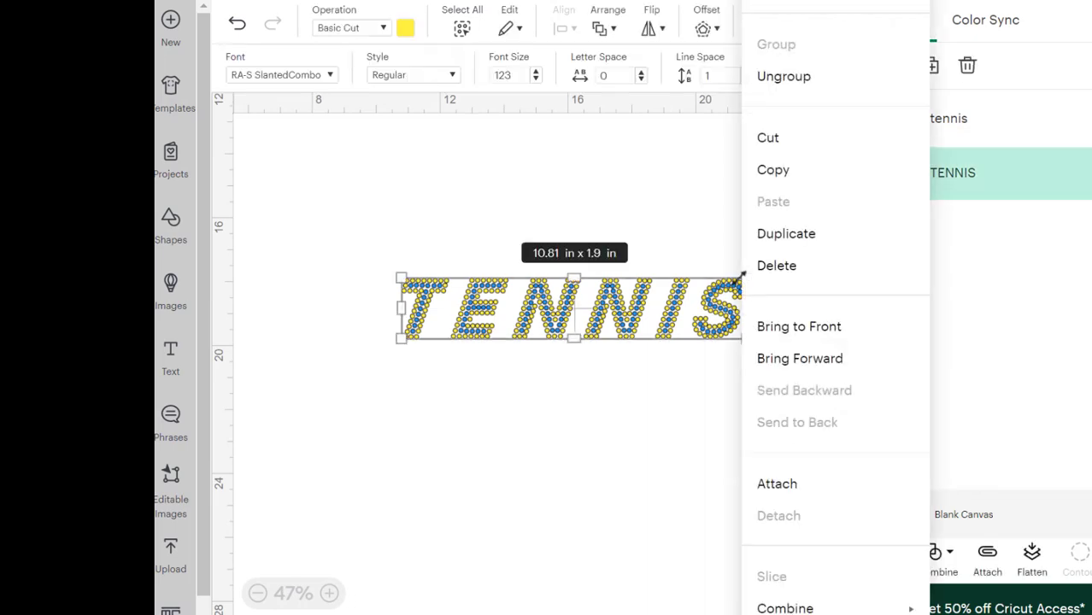
pyautogui.click(780, 78)
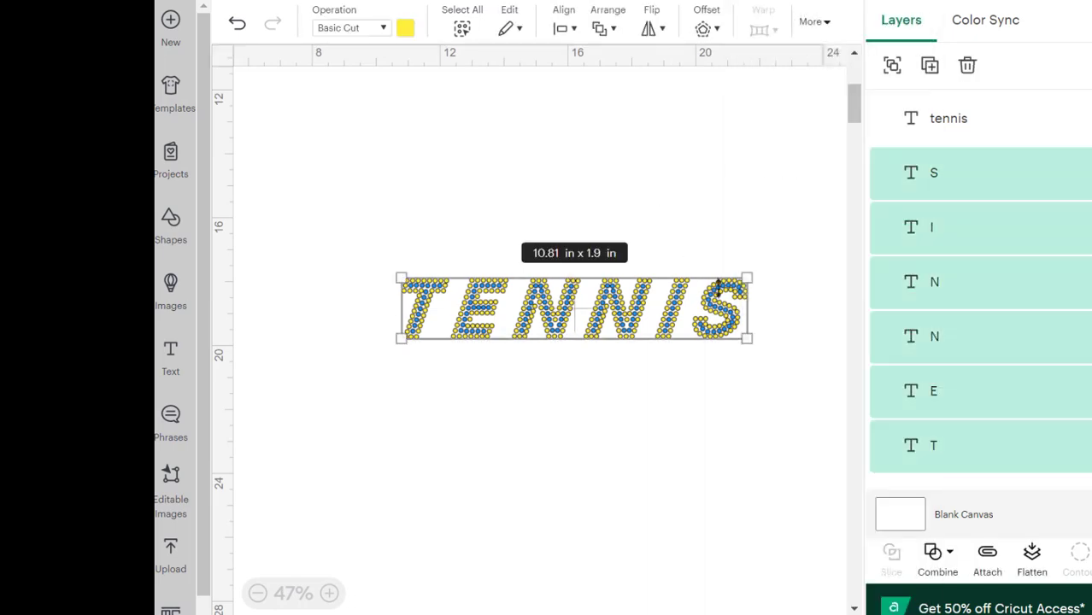
pyautogui.click(672, 215)
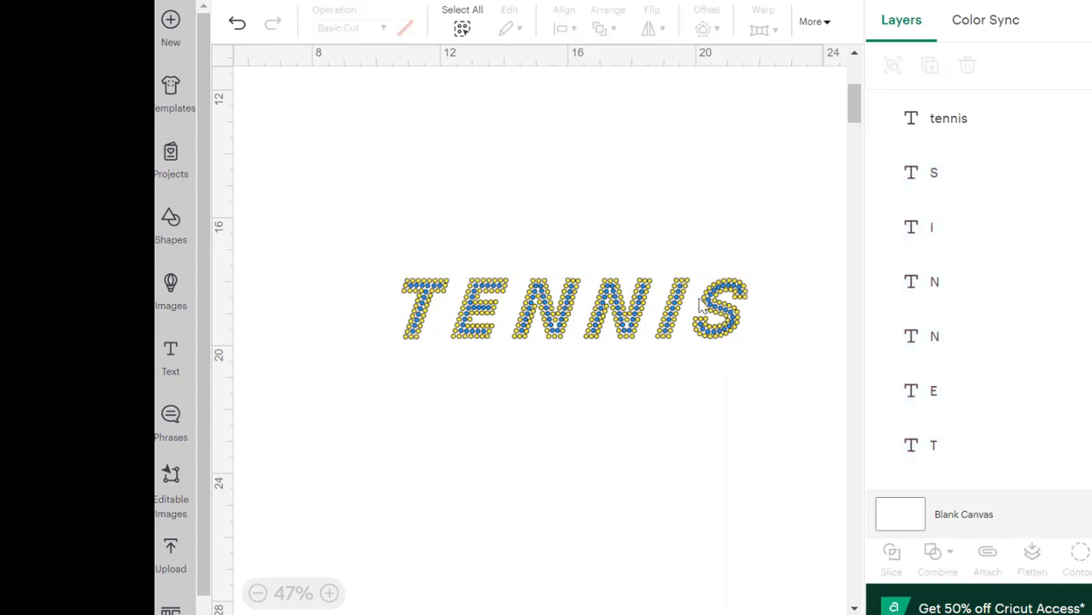
pyautogui.click(707, 304)
pyautogui.rightClick(705, 303)
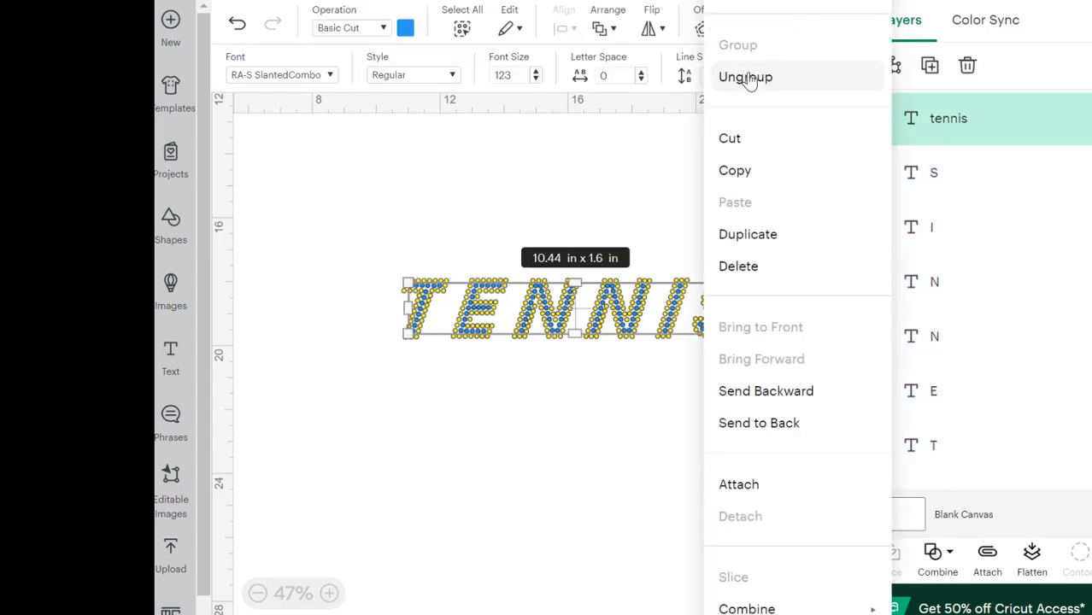
pyautogui.click(507, 116)
# Nudge the T letters, then T and E together, right toward the N.
pyautogui.moveTo(353, 196); pyautogui.dragTo(448, 382)
pyautogui.press('Right')
pyautogui.press('Right')
pyautogui.press('Right')
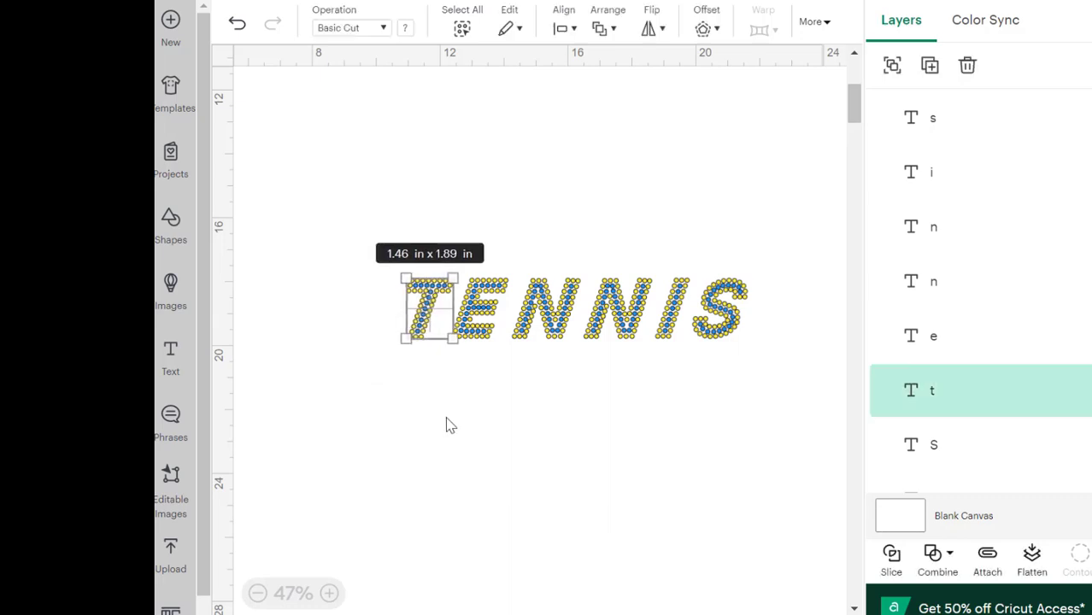
pyautogui.press('Right')
pyautogui.press('Right')
pyautogui.press('Right')
pyautogui.click(378, 293)
pyautogui.moveTo(339, 231); pyautogui.dragTo(509, 376)
pyautogui.press('Right')
pyautogui.press('Right')
pyautogui.press('Right')
pyautogui.press('Right')
pyautogui.press('Right')
pyautogui.press('Right')
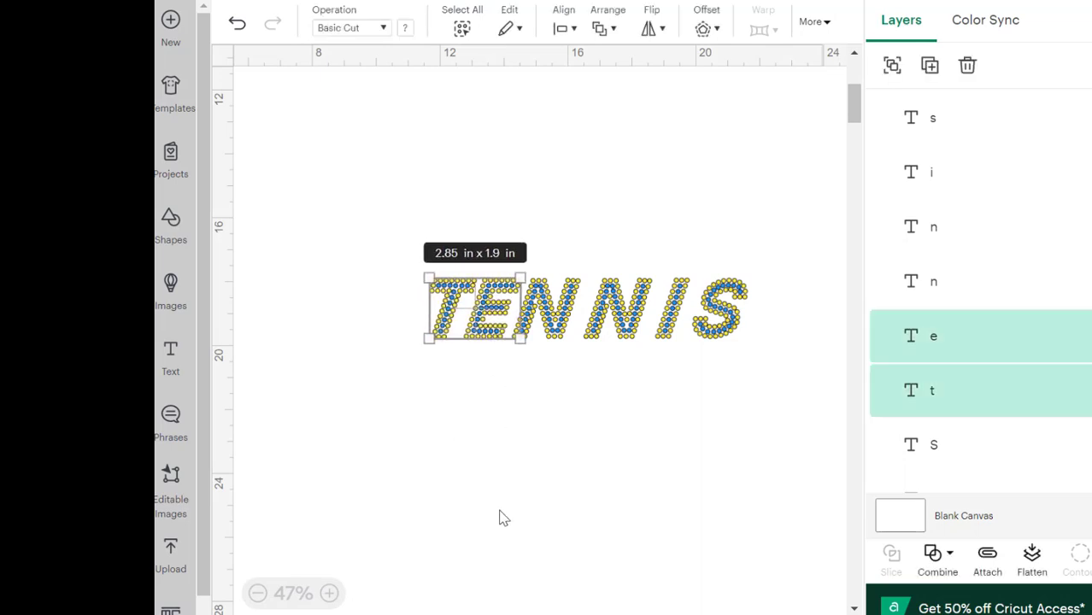
pyautogui.click(500, 517)
# Shift TEN, TENN and TENNI right in turn to close the remaining gaps.
pyautogui.moveTo(388, 246); pyautogui.dragTo(581, 381)
pyautogui.press('Right')
pyautogui.press('Right')
pyautogui.press('Right')
pyautogui.press('Right')
pyautogui.press('Right')
pyautogui.press('Right')
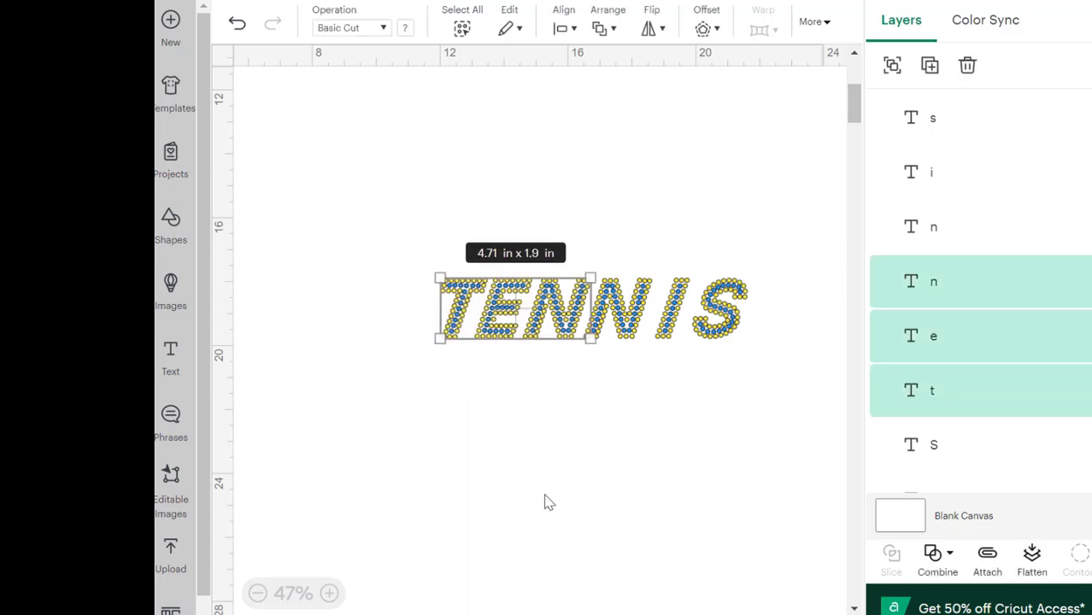
pyautogui.click(546, 503)
pyautogui.moveTo(390, 236); pyautogui.dragTo(654, 405)
pyautogui.press('Right')
pyautogui.press('Right')
pyautogui.press('Right')
pyautogui.click(609, 446)
pyautogui.moveTo(405, 236); pyautogui.dragTo(689, 382)
pyautogui.press('Right')
pyautogui.press('Right')
pyautogui.press('Right')
pyautogui.press('Right')
pyautogui.click(693, 462)
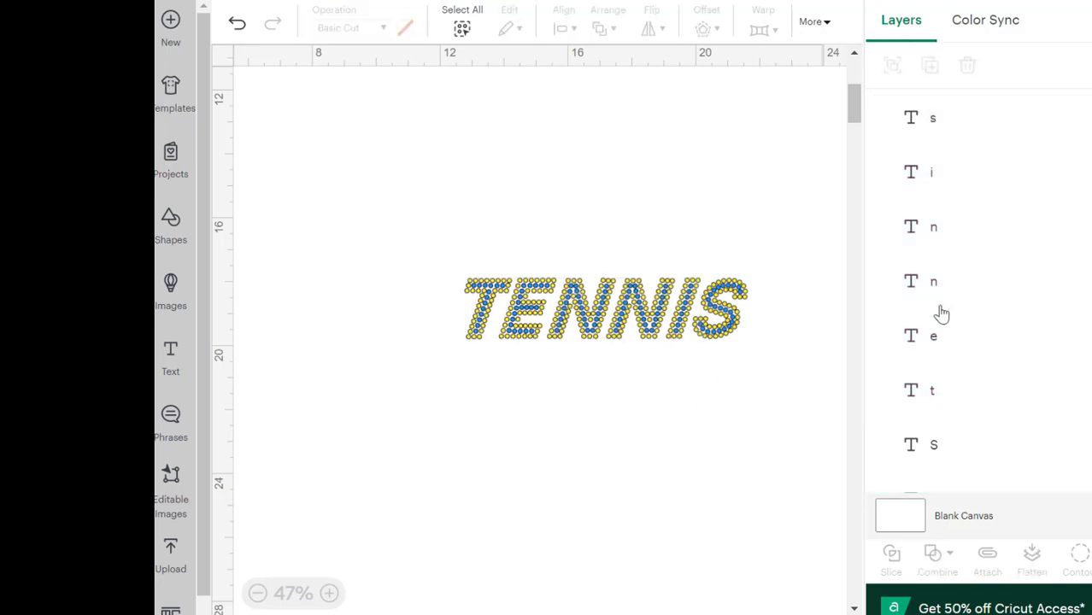
# Group the six blue TENNIS letter layers (s, i, n, n, e, t) together.
pyautogui.scroll(-3, 935, 316)
pyautogui.scroll(3, 939, 290)
pyautogui.click(927, 116)
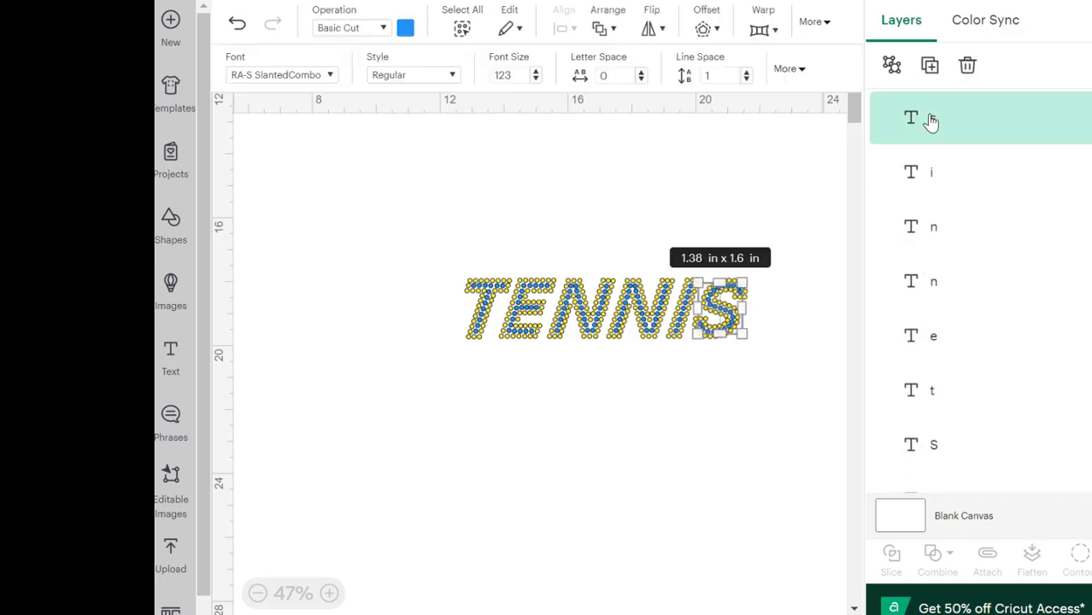
pyautogui.keyDown('shift'); pyautogui.click(944, 174); pyautogui.keyUp('shift')
pyautogui.keyDown('shift'); pyautogui.click(935, 227); pyautogui.keyUp('shift')
pyautogui.keyDown('shift'); pyautogui.click(931, 284); pyautogui.keyUp('shift')
pyautogui.keyDown('shift'); pyautogui.click(932, 352); pyautogui.keyUp('shift')
pyautogui.keyDown('shift'); pyautogui.click(931, 372); pyautogui.keyUp('shift')
pyautogui.rightClick(940, 277)
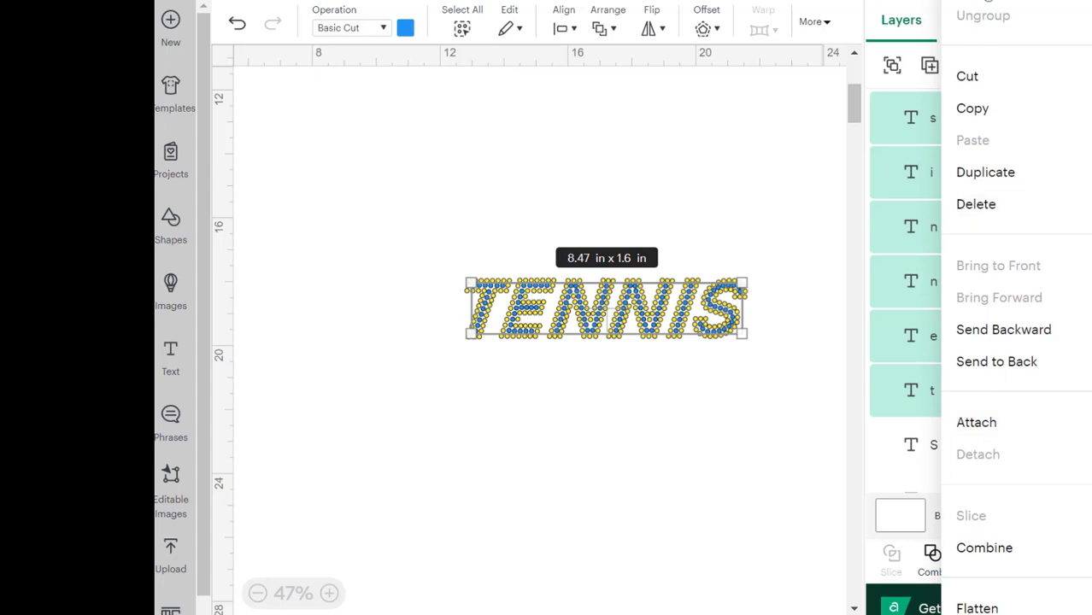
pyautogui.click(982, 2)
pyautogui.click(735, 434)
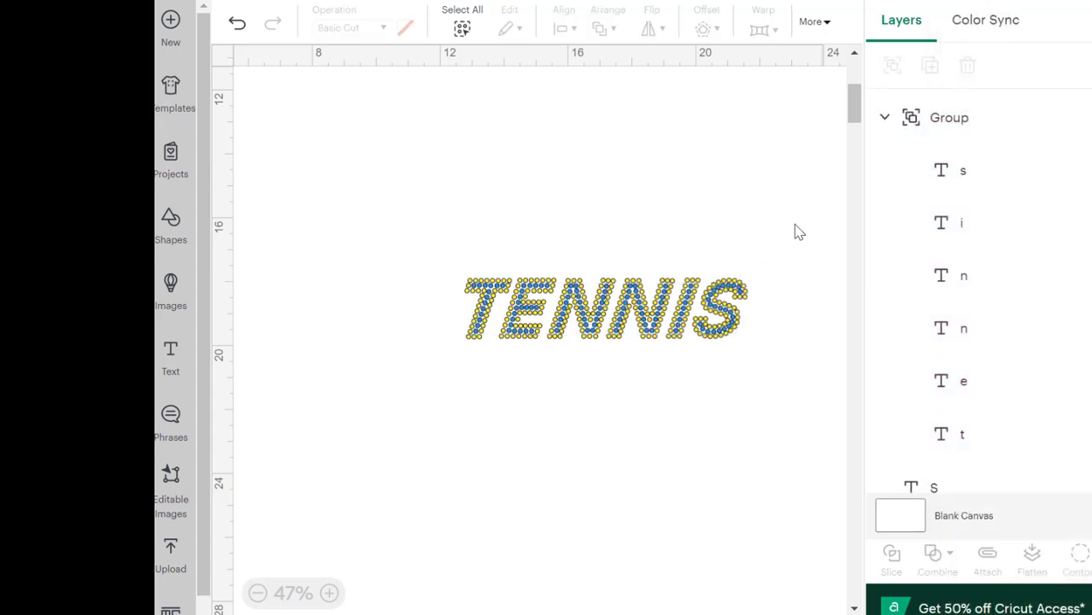
# Group the six yellow TENNIS letters with Ctrl+G and move them below the blue word.
pyautogui.scroll(-4, 948, 307)
pyautogui.click(932, 188)
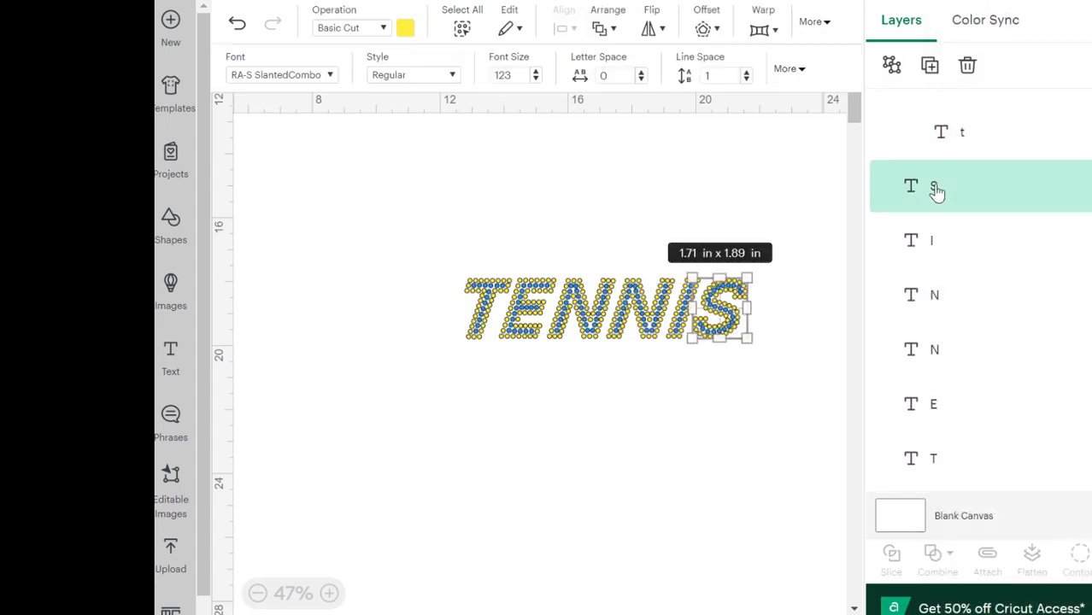
pyautogui.keyDown('shift'); pyautogui.click(930, 245); pyautogui.keyUp('shift')
pyautogui.keyDown('shift'); pyautogui.click(935, 299); pyautogui.keyUp('shift')
pyautogui.keyDown('shift'); pyautogui.click(933, 352); pyautogui.keyUp('shift')
pyautogui.keyDown('shift'); pyautogui.click(932, 410); pyautogui.keyUp('shift')
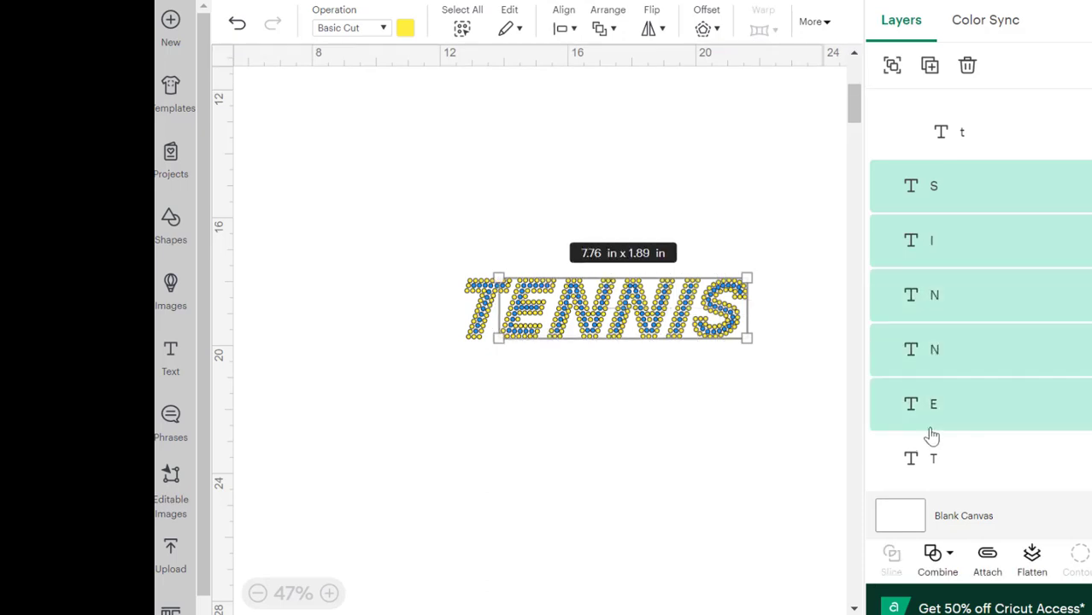
pyautogui.keyDown('shift'); pyautogui.click(929, 457); pyautogui.keyUp('shift')
pyautogui.rightClick(935, 391)
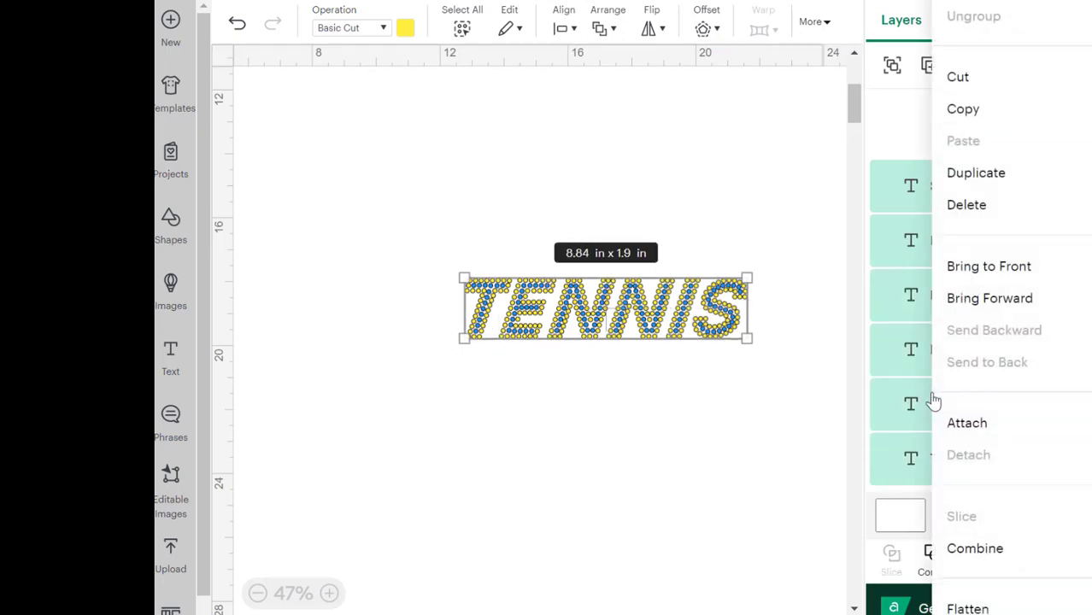
pyautogui.hotkey('ctrl', 'g')
pyautogui.moveTo(639, 311); pyautogui.dragTo(628, 456)
pyautogui.click(384, 246)
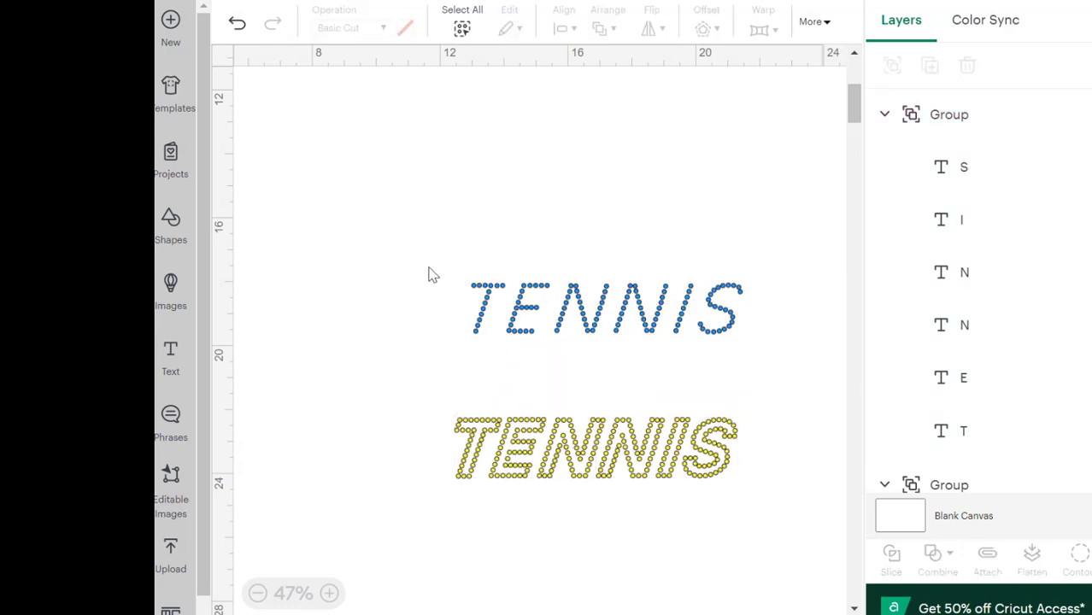
# Weld the blue TENNIS group and the yellow TENNIS group each into one shape.
pyautogui.moveTo(378, 224); pyautogui.dragTo(775, 358)
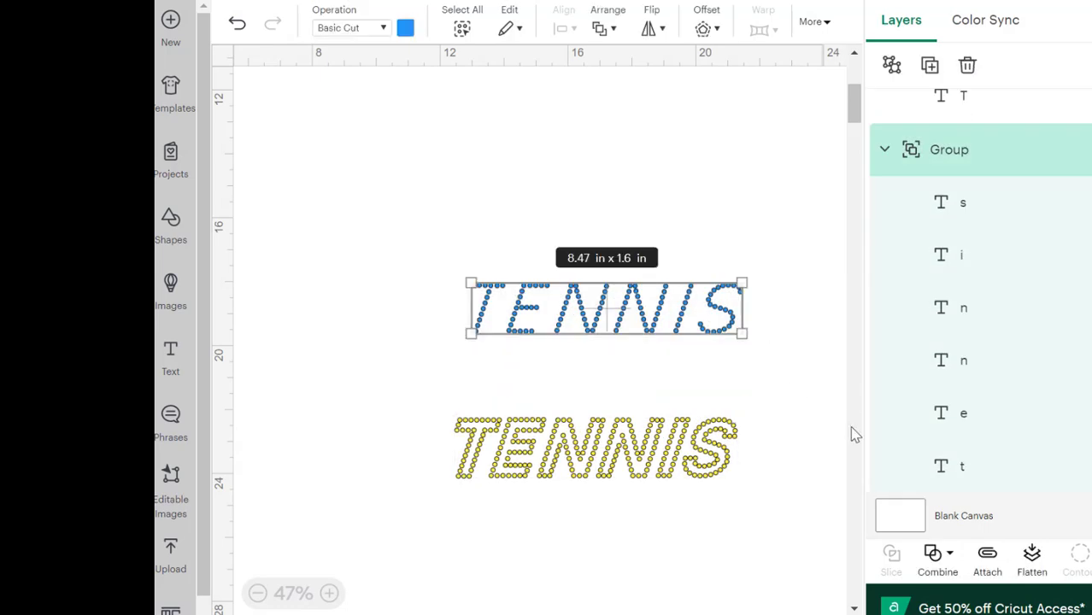
pyautogui.click(935, 555)
pyautogui.click(831, 360)
pyautogui.click(725, 431)
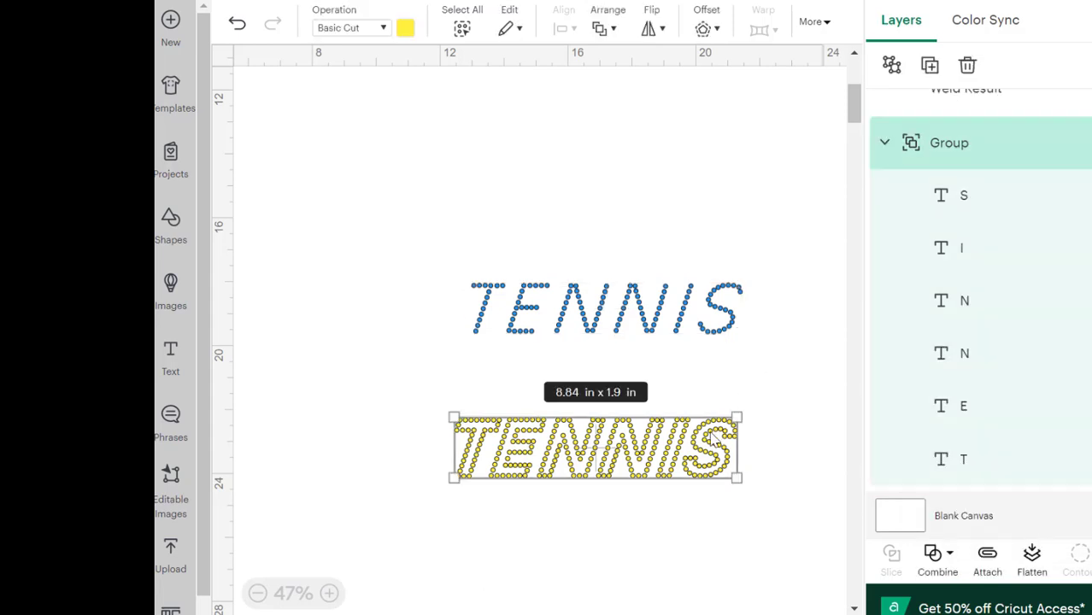
pyautogui.click(937, 555)
pyautogui.click(982, 353)
# Align the blue and yellow welded TENNIS words to Center on each other.
pyautogui.moveTo(438, 261); pyautogui.dragTo(790, 521)
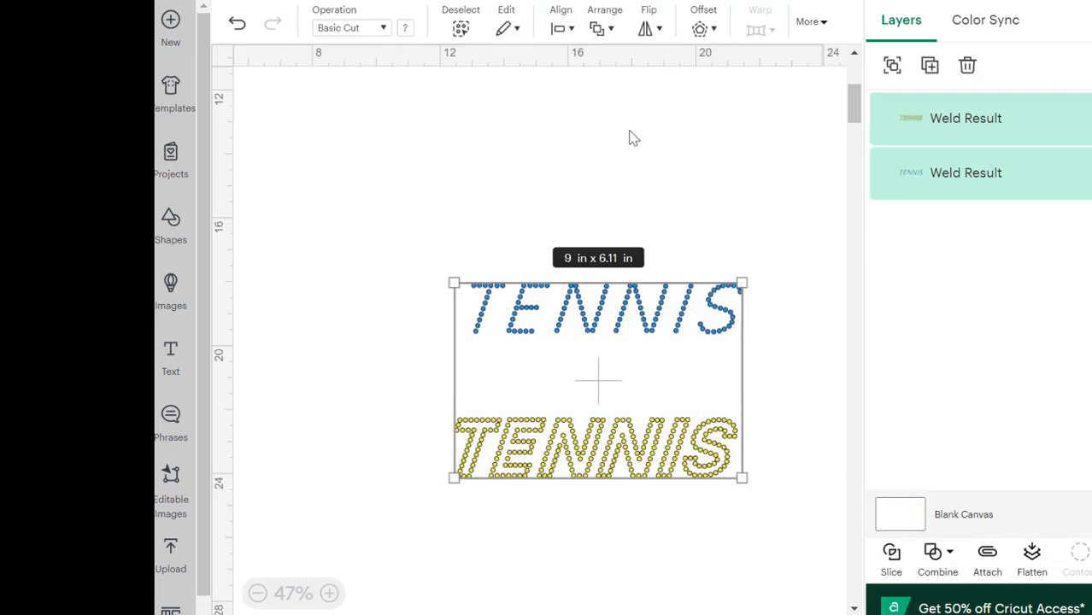
pyautogui.click(565, 29)
pyautogui.click(626, 290)
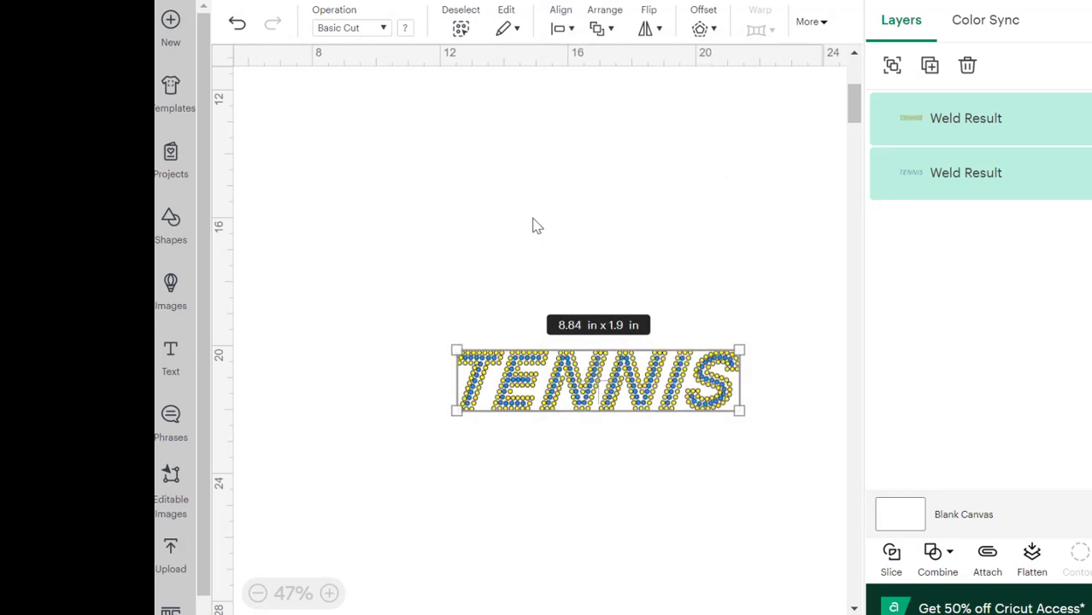
pyautogui.click(536, 227)
pyautogui.moveTo(369, 282); pyautogui.dragTo(799, 440)
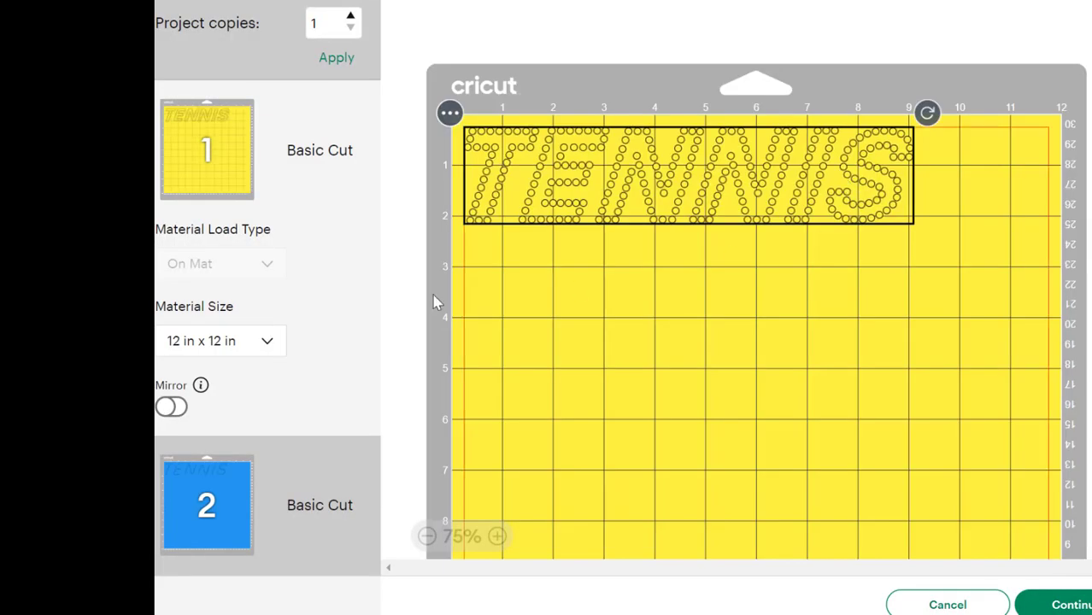
pyautogui.click(207, 505)
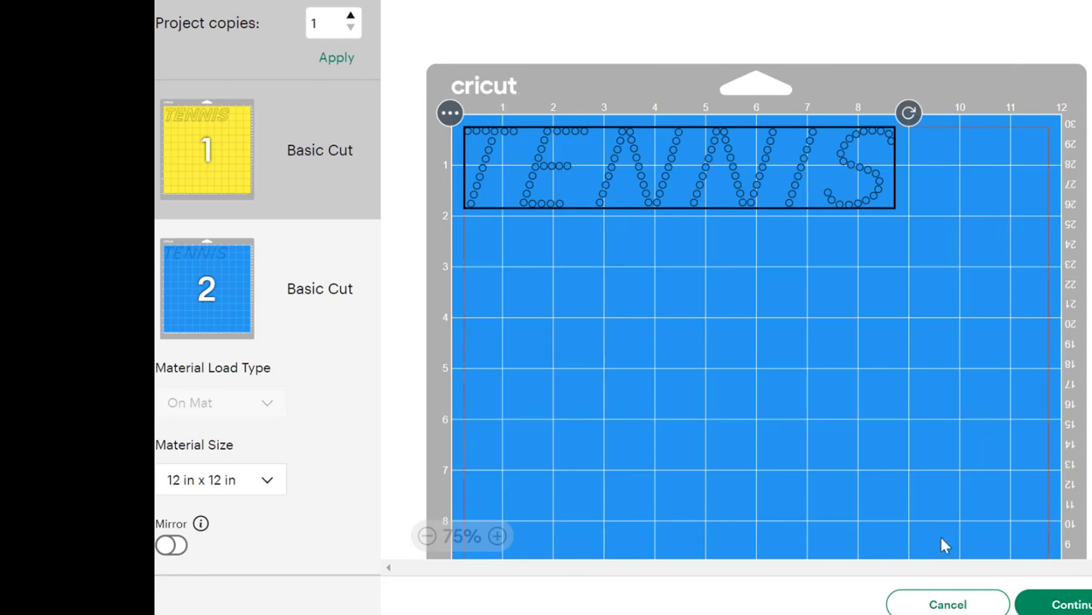
pyautogui.click(944, 603)
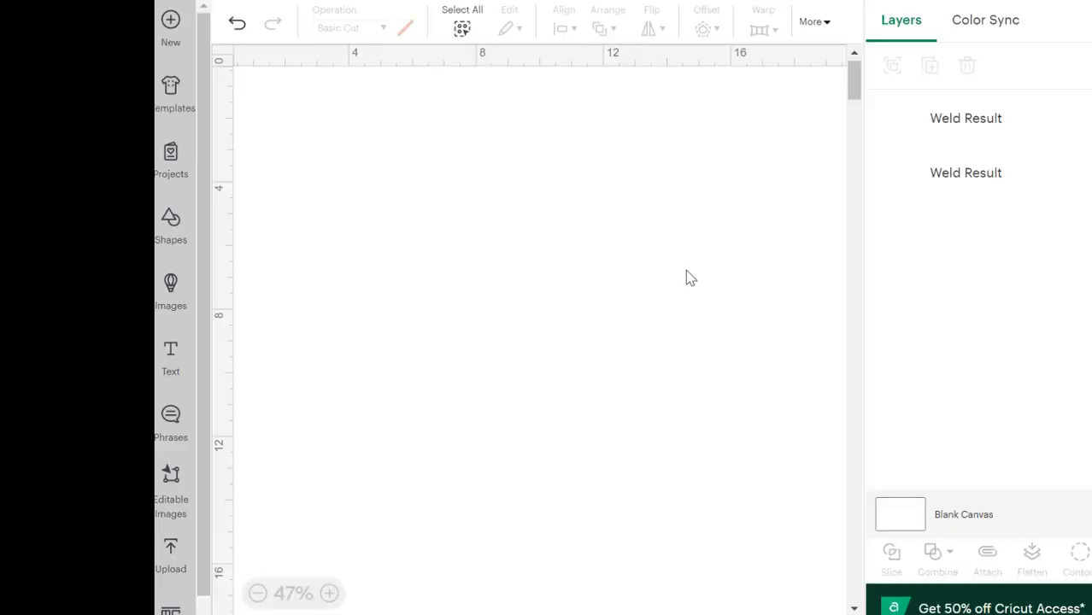
# Drag the yellow welded TENNIS up so it sits clear above the blue TENNIS.
pyautogui.click(913, 128)
pyautogui.click(924, 183)
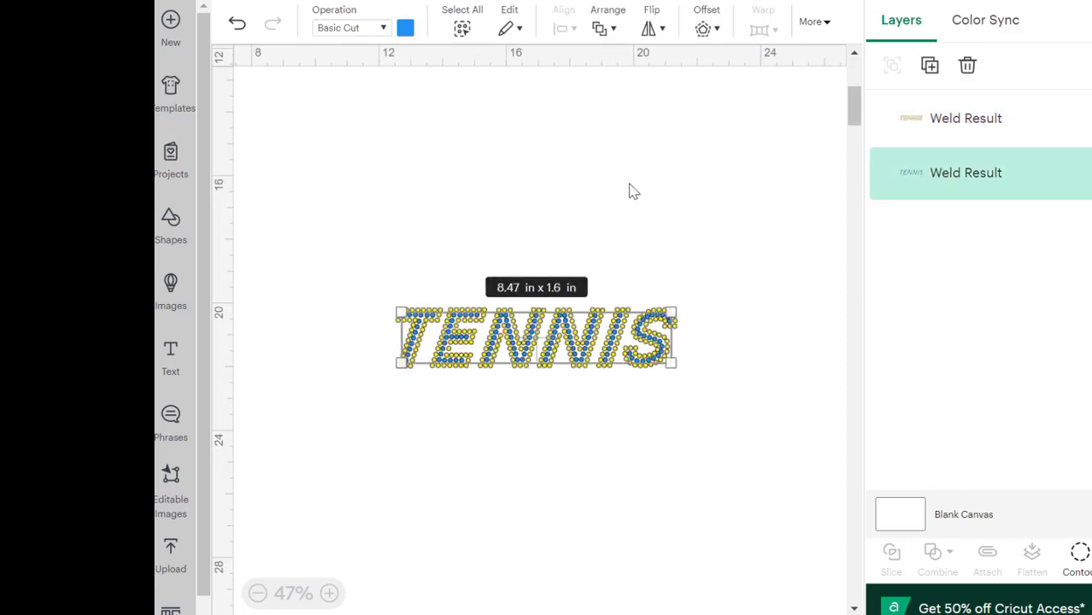
pyautogui.click(621, 288)
pyautogui.moveTo(588, 333); pyautogui.dragTo(588, 243)
pyautogui.moveTo(334, 195); pyautogui.dragTo(731, 369)
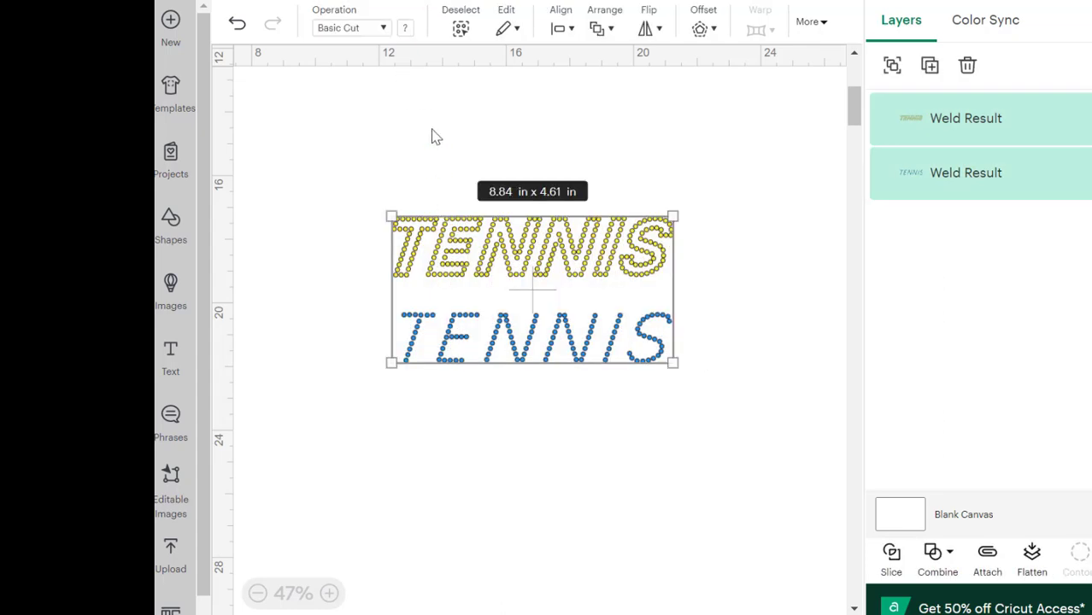
pyautogui.click(652, 108)
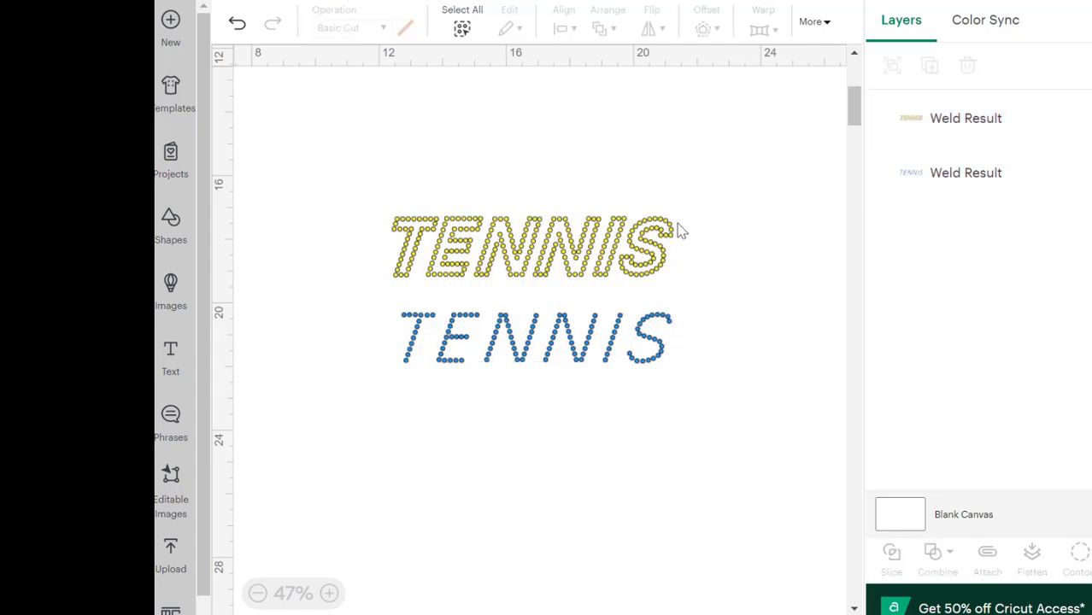